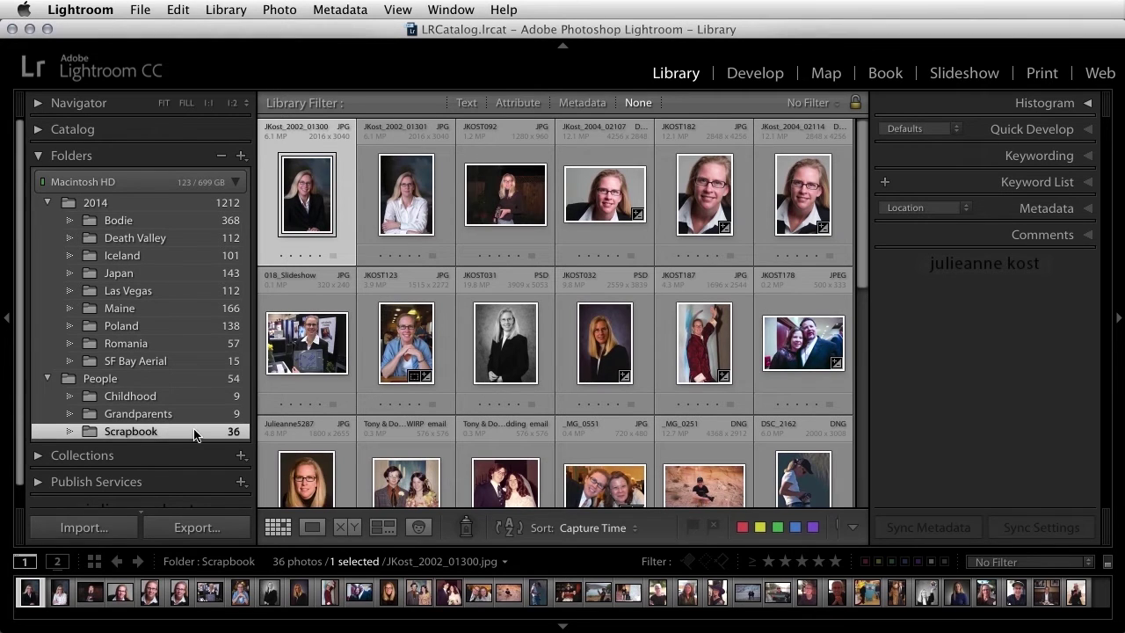
Switch to People view so the Scrapbook faces are detected as 40 unnamed stacks.
click(419, 527)
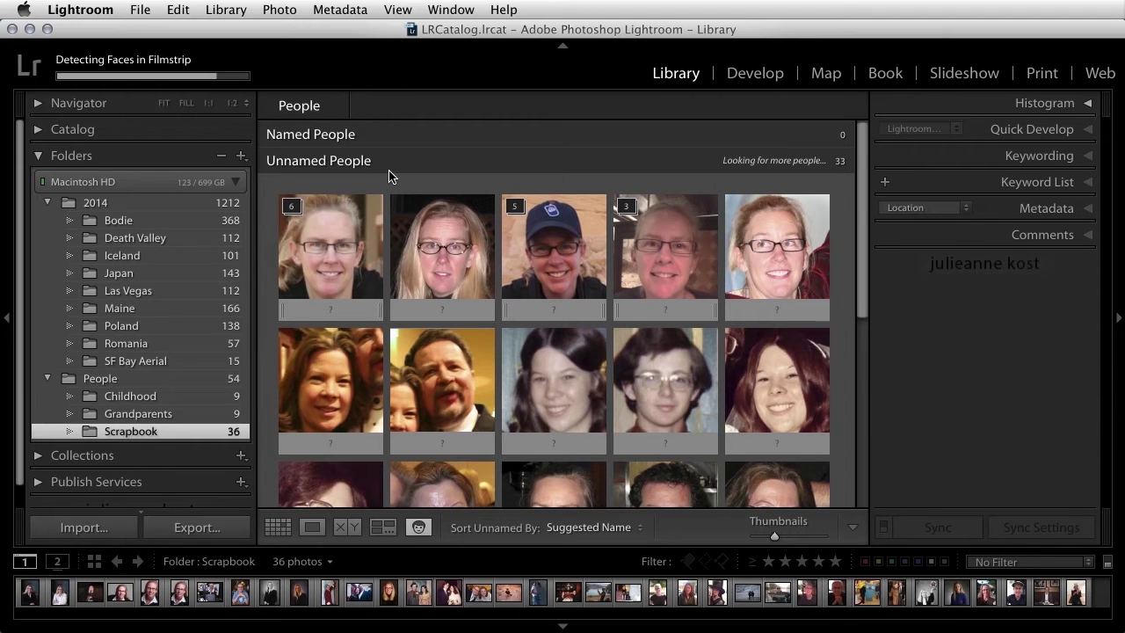
mouse_move(315, 217)
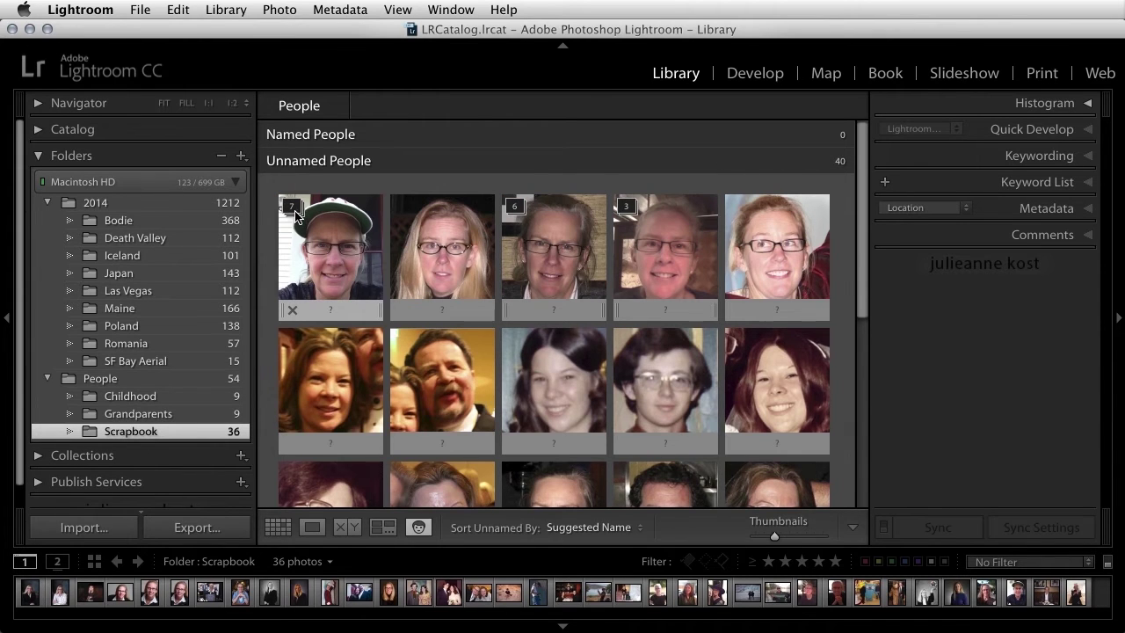
Check the seven-face baseball-cap stack, then label it with the woman's first name.
click(296, 211)
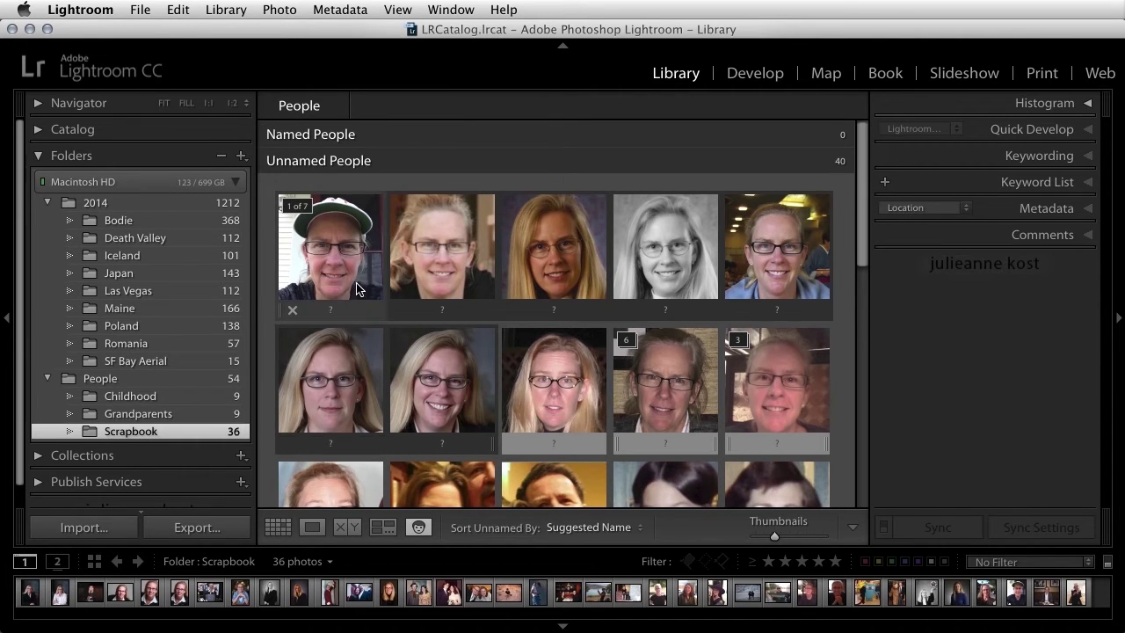
click(302, 208)
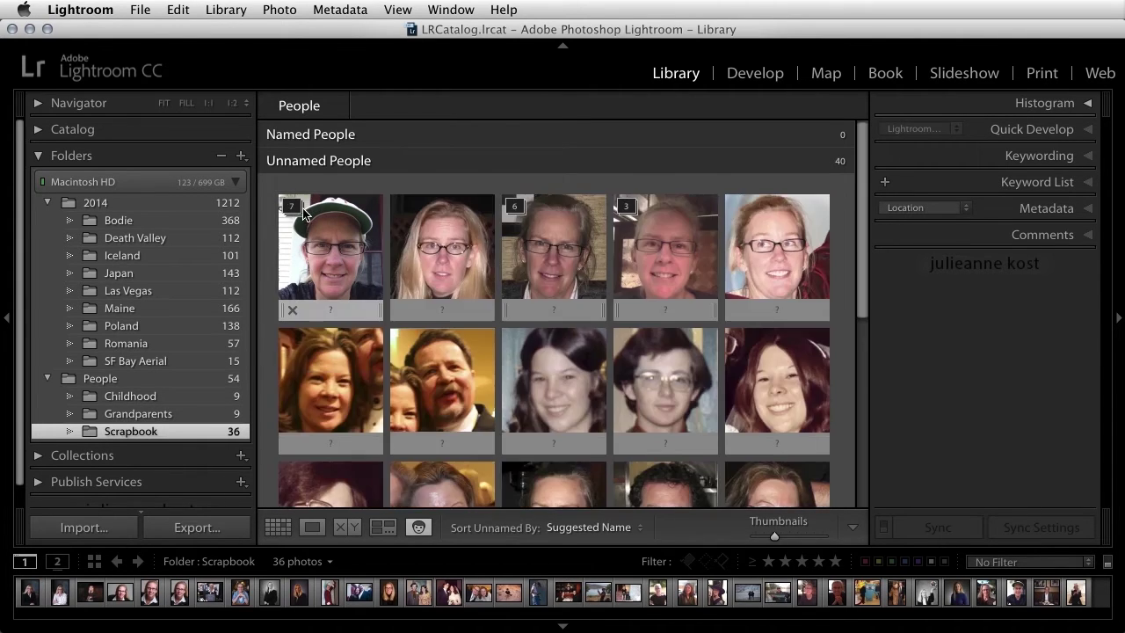
click(340, 309)
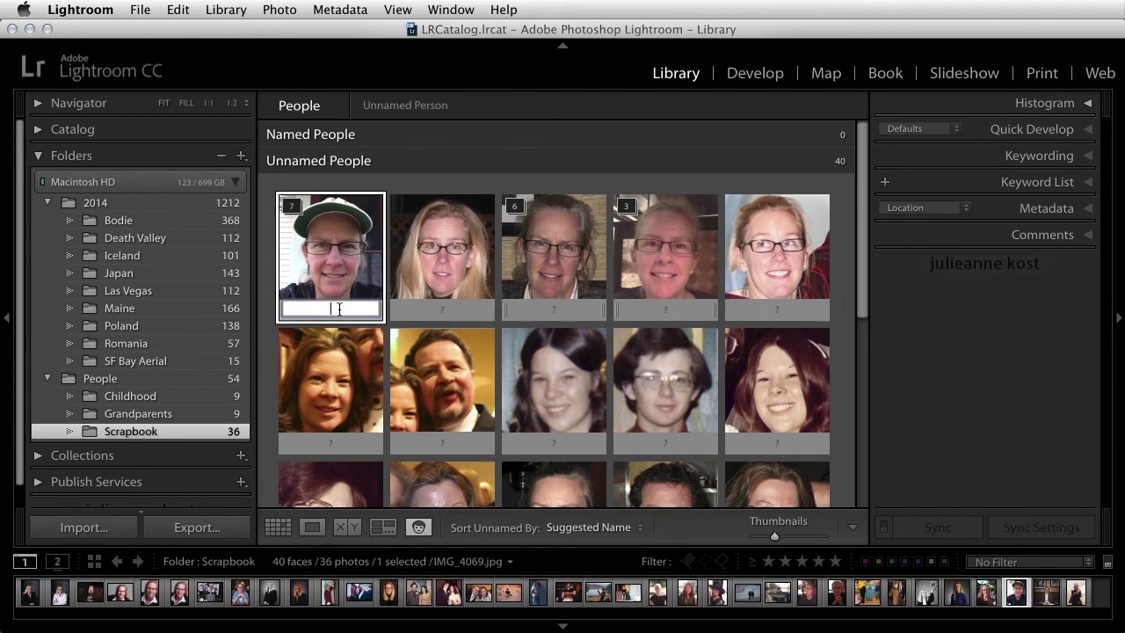
text(Julieanne)
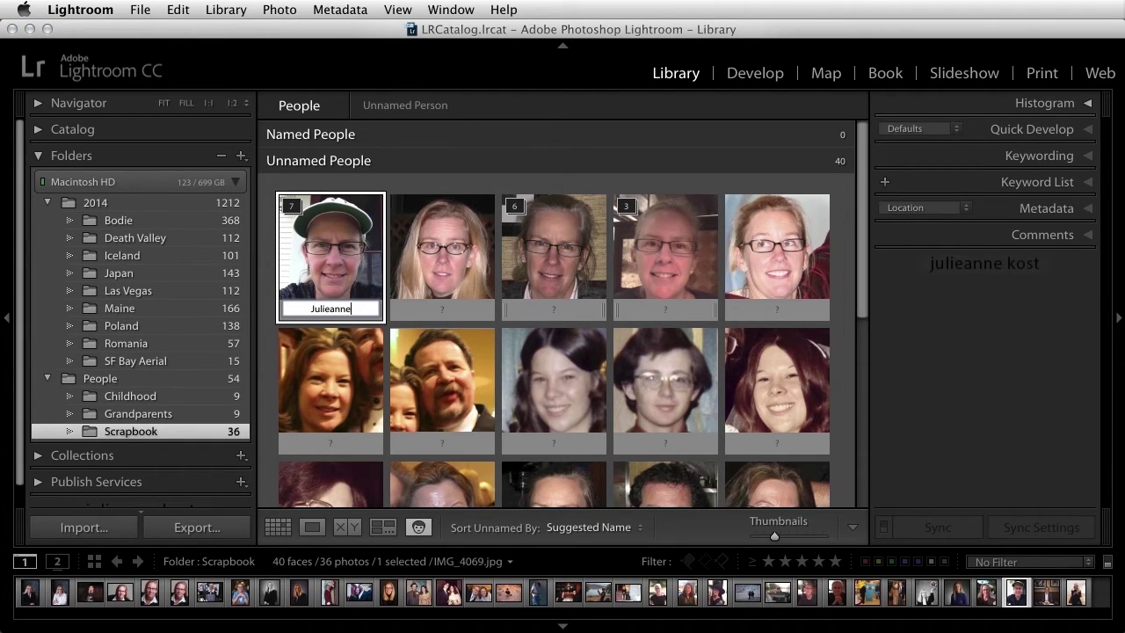
key(Return)
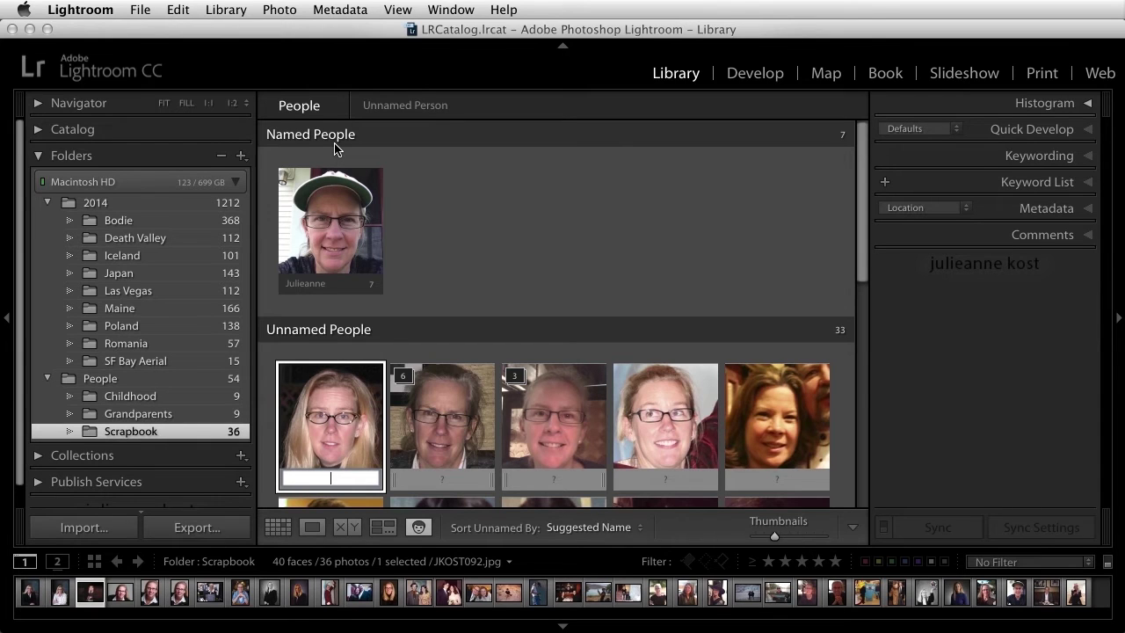
Confirm more face stacks under the same woman's name using autocomplete, reaching 18 faces.
text(Julianne)
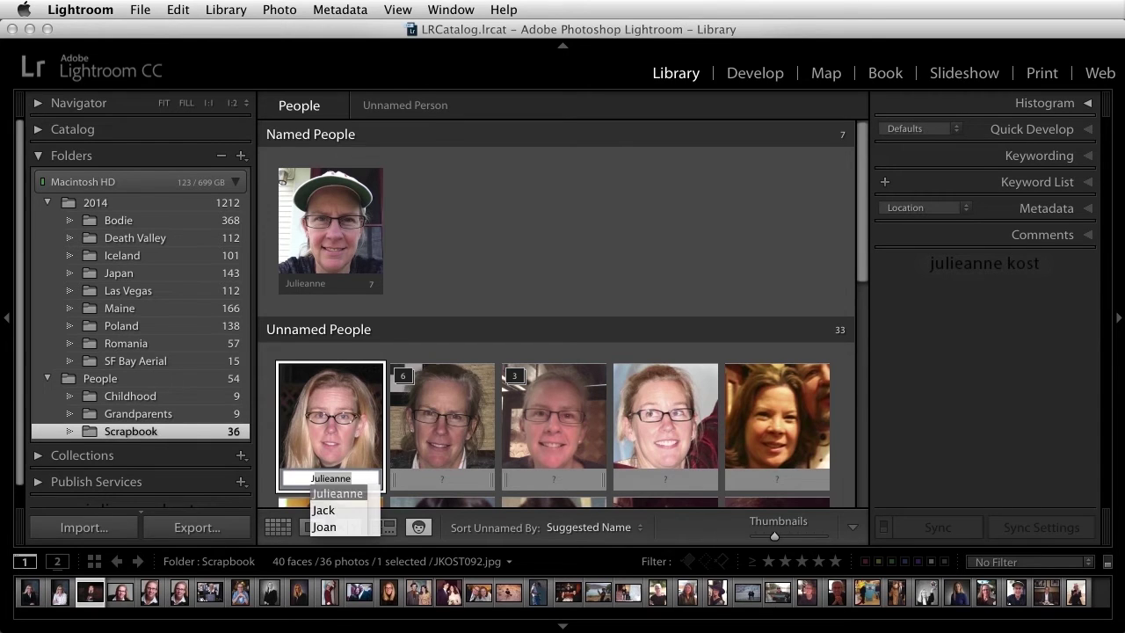
key(BackSpace)
key(BackSpace)
key(BackSpace)
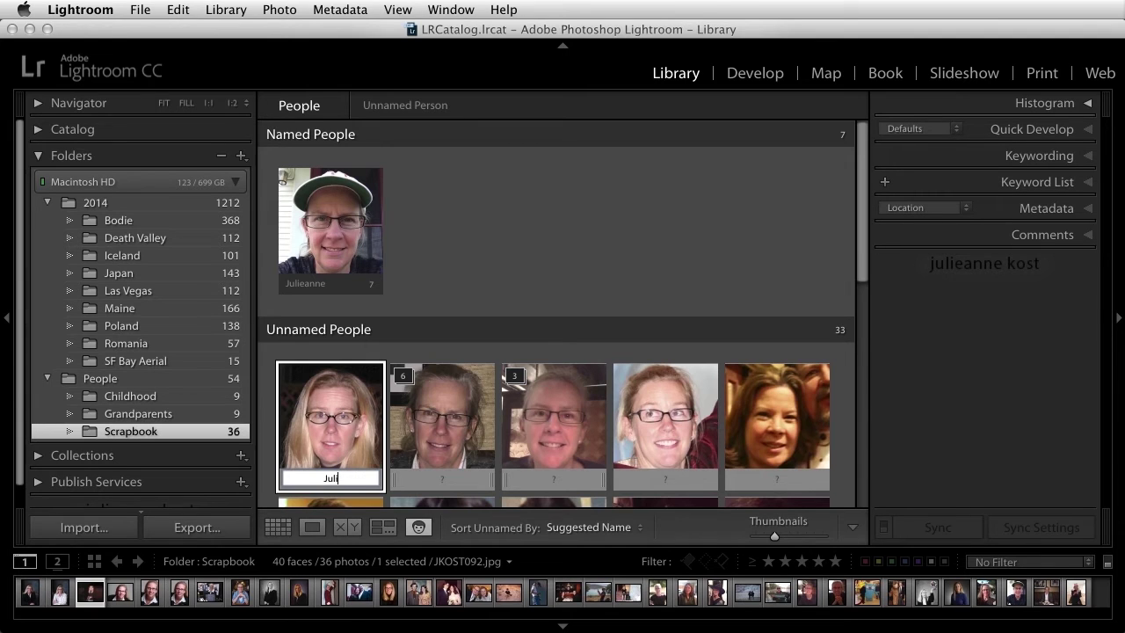
key(BackSpace)
key(BackSpace)
key(BackSpace)
key(BackSpace)
text(Juliea)
key(Return)
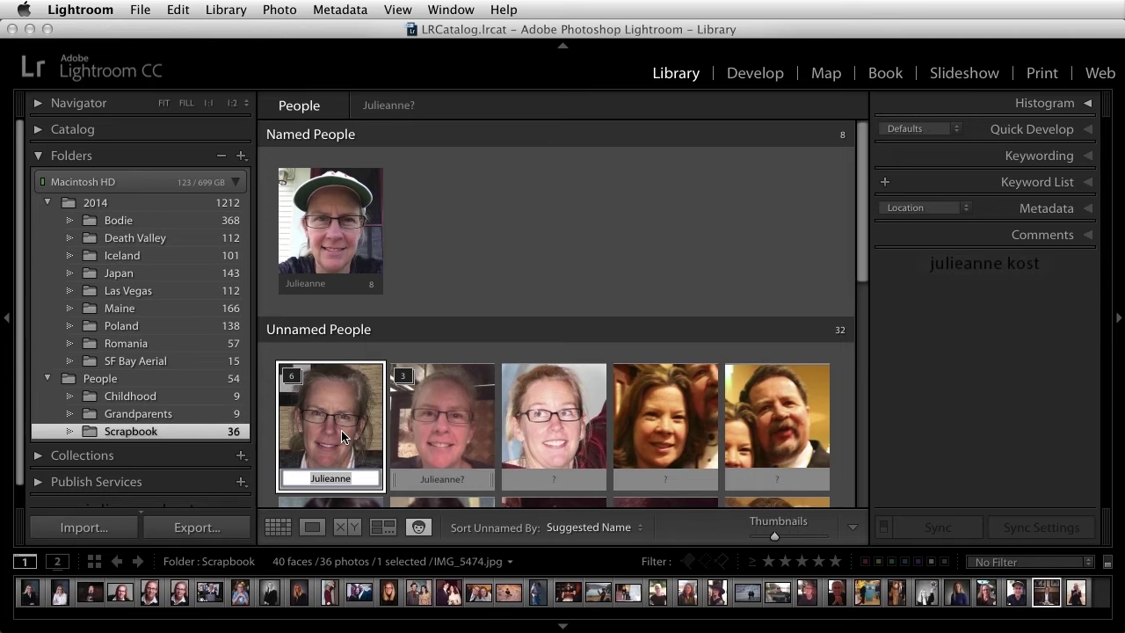
key(Return)
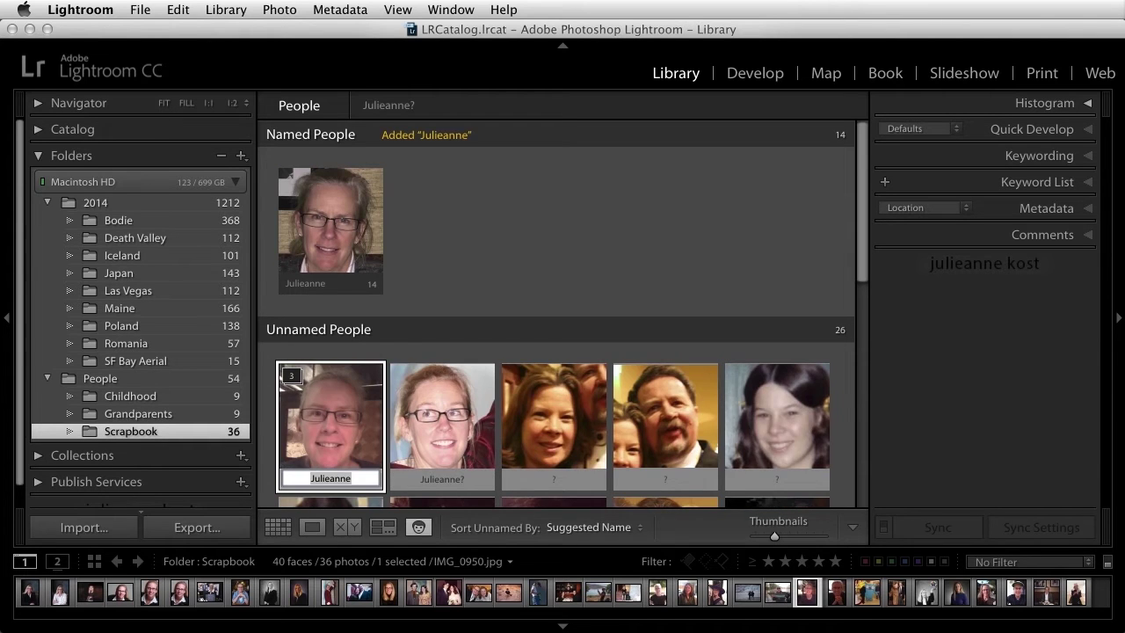
key(Return)
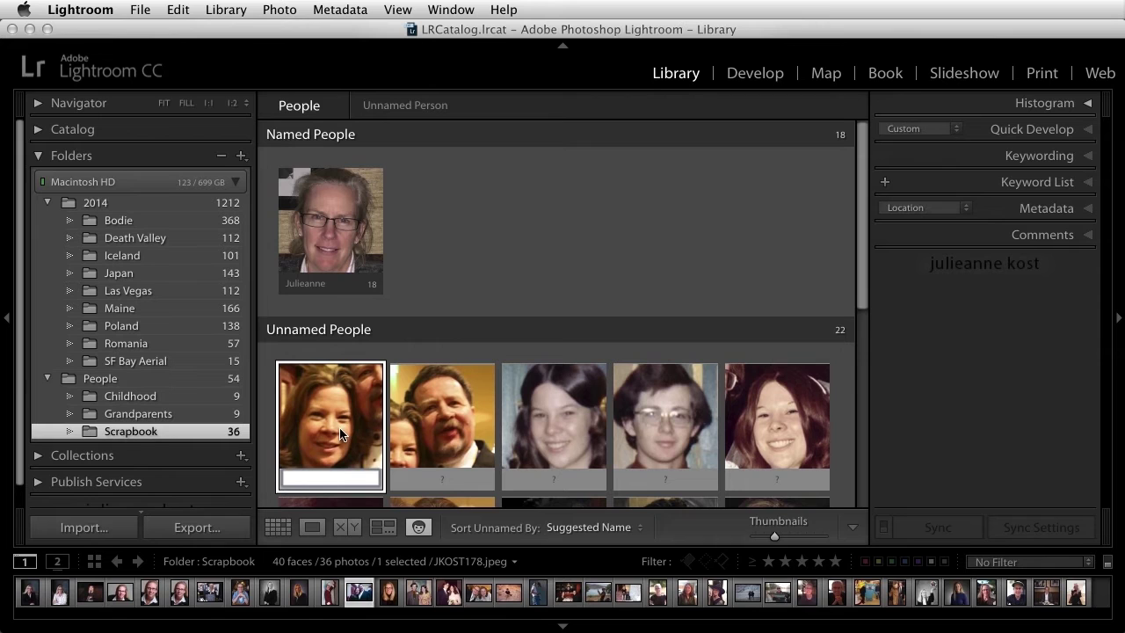
Select six faces of the second woman and assign her first name to them.
super+click(564, 415)
scroll(585, 422, down, 1)
super+click(779, 374)
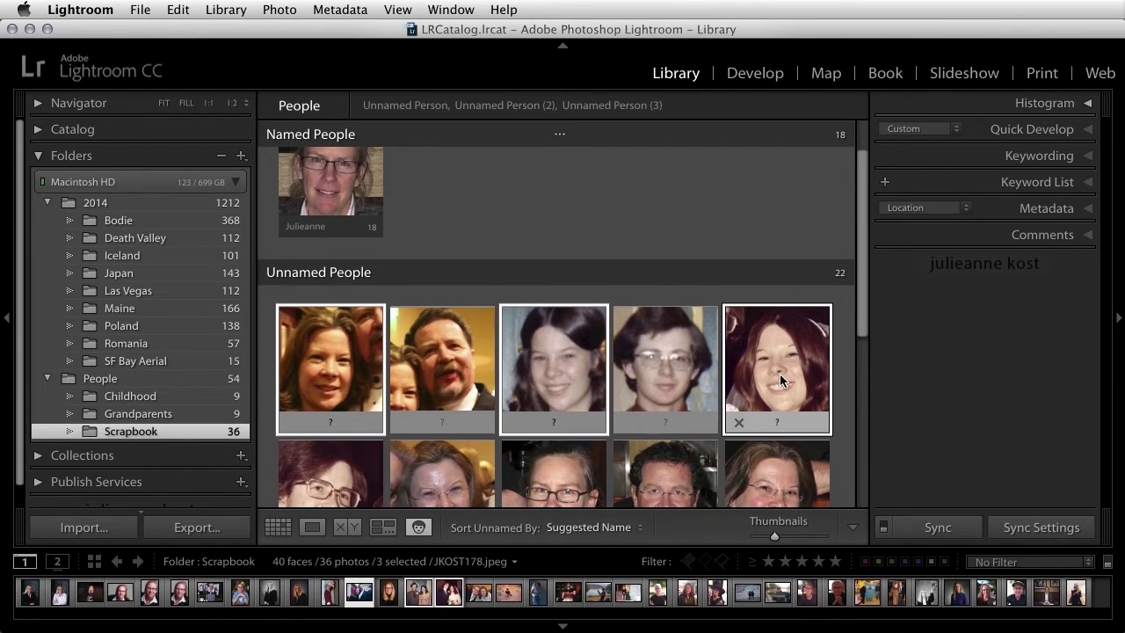
scroll(780, 379, down, 2)
super+click(774, 389)
super+click(446, 388)
scroll(445, 388, down, 3)
super+click(444, 405)
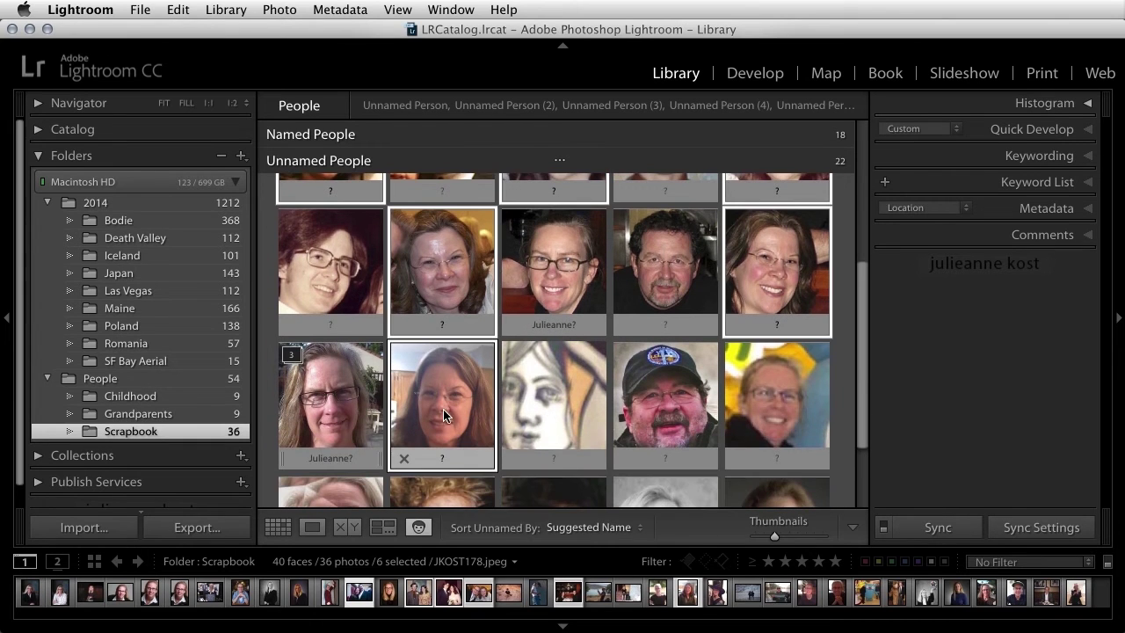
click(440, 457)
text(Donna)
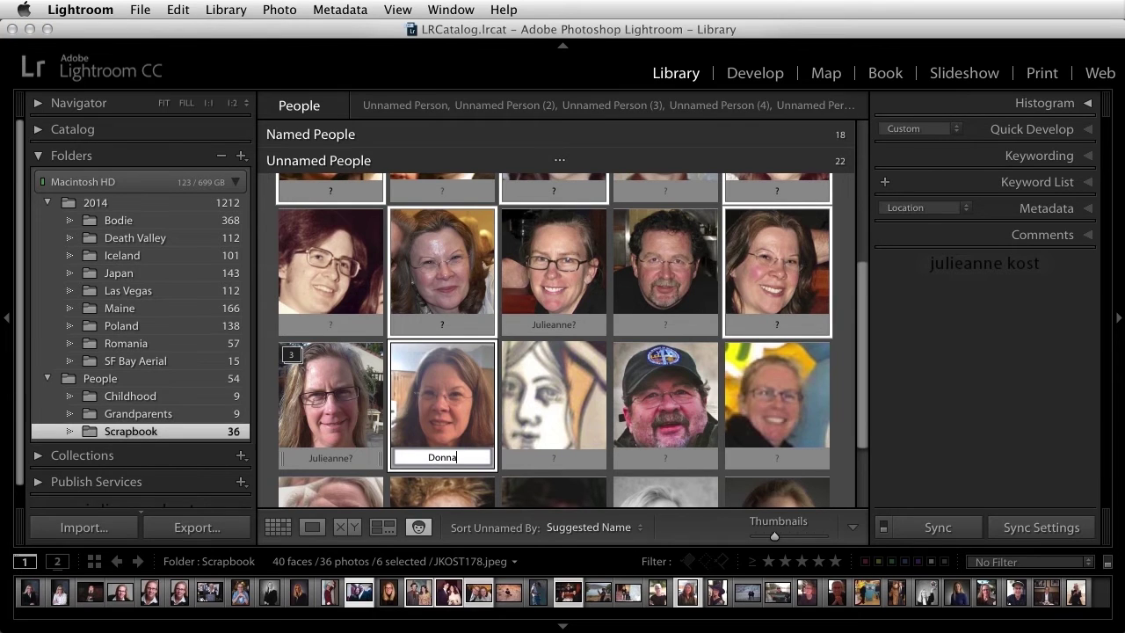
key(Return)
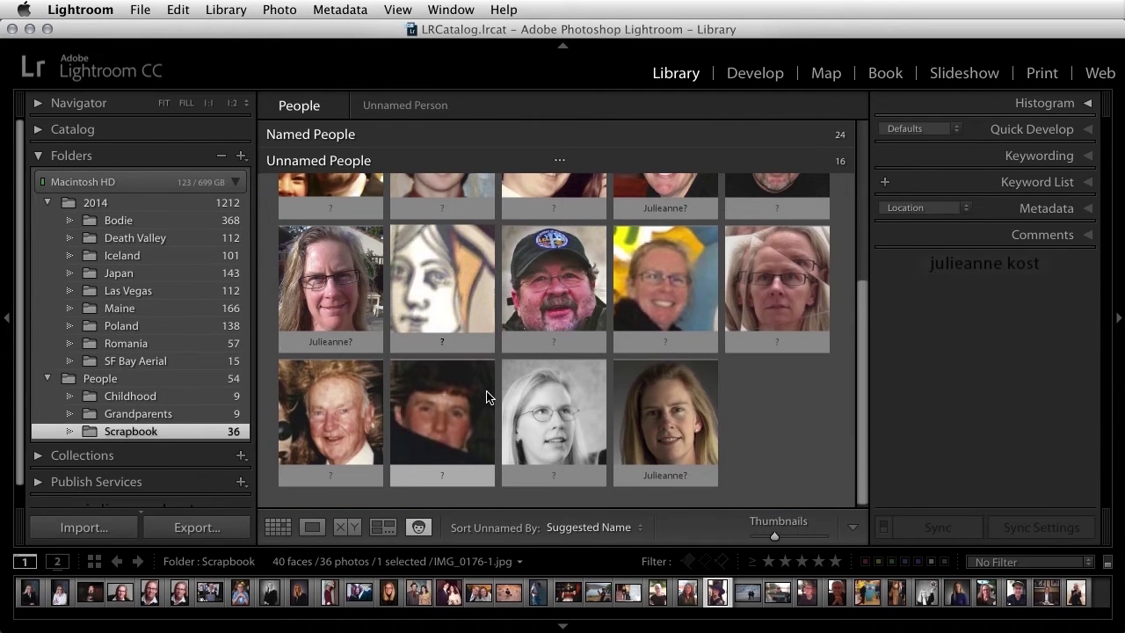
Select five faces of the bearded man in the cap and assign his name.
click(562, 396)
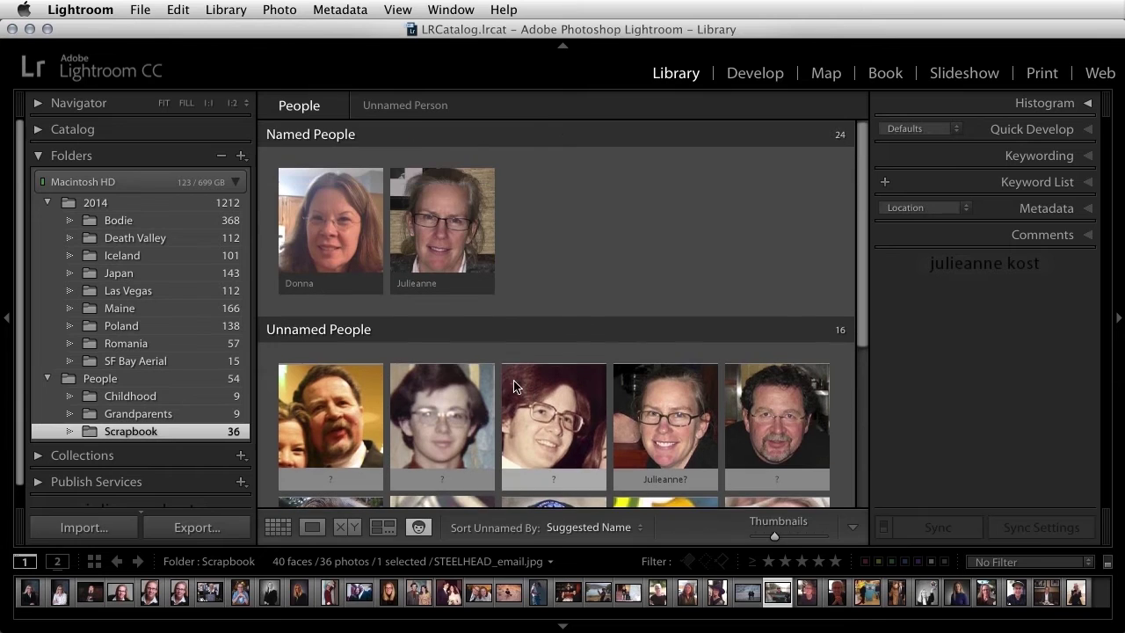
super+click(342, 422)
super+click(477, 423)
super+click(553, 417)
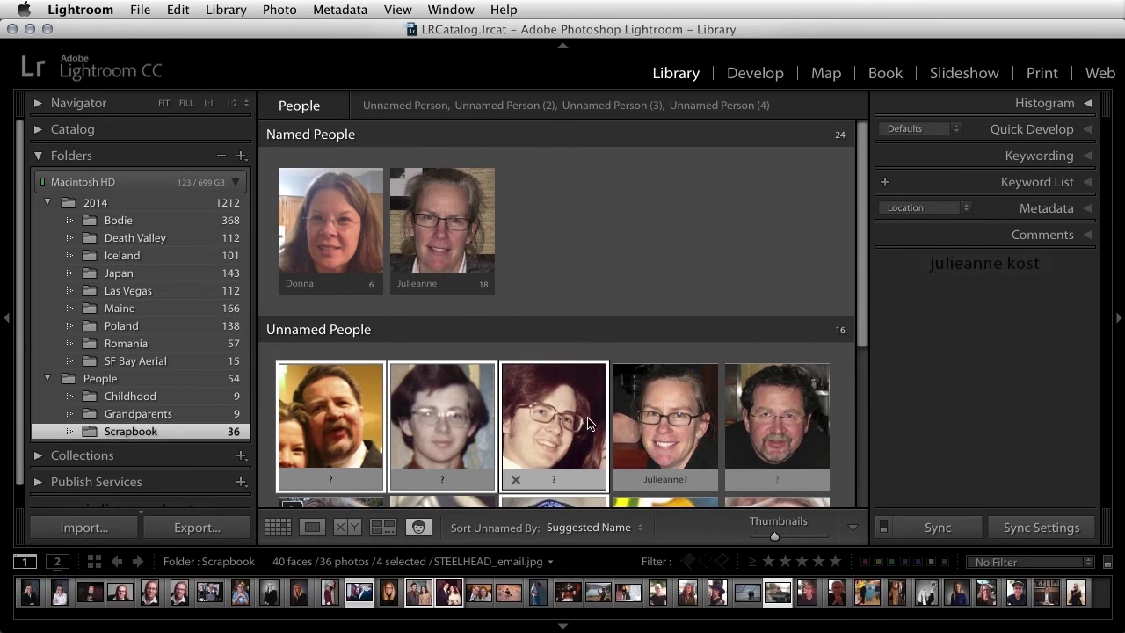
super+click(779, 418)
click(777, 479)
text(Tony)
key(Return)
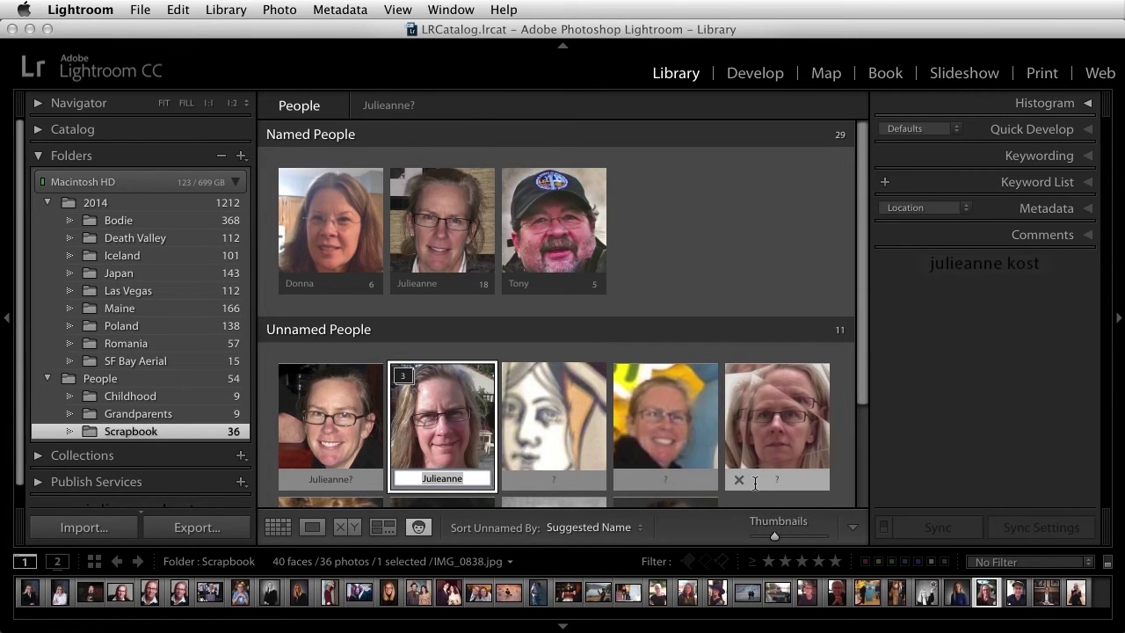
Add more faces to the cap-wearing woman by confirming suggestions and dragging four faces onto her.
mouse_move(335, 430)
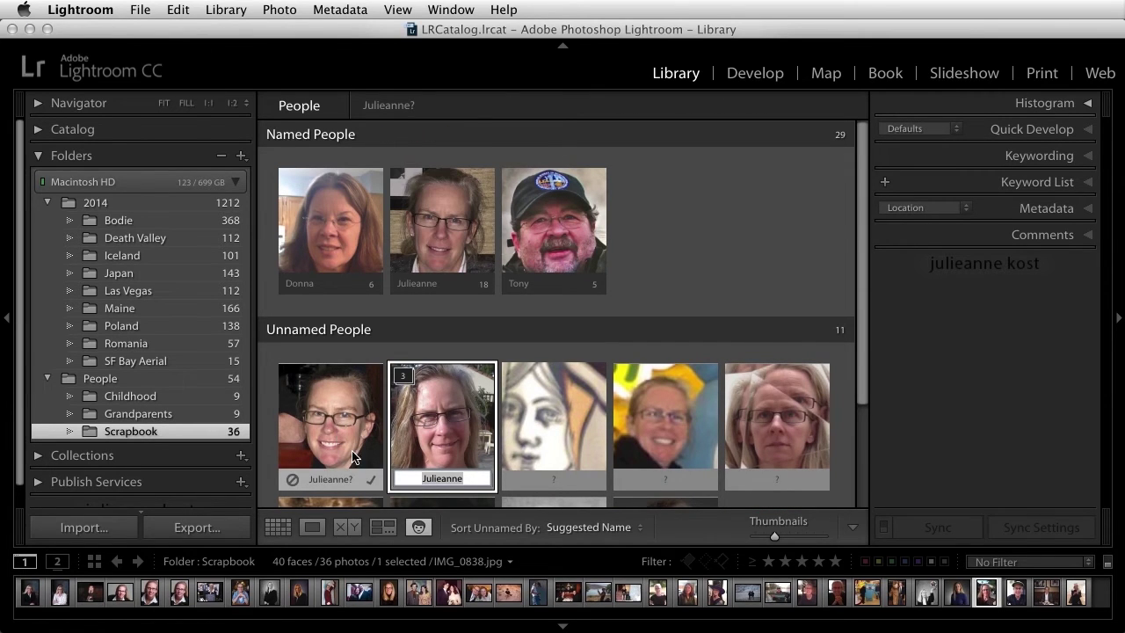
click(373, 482)
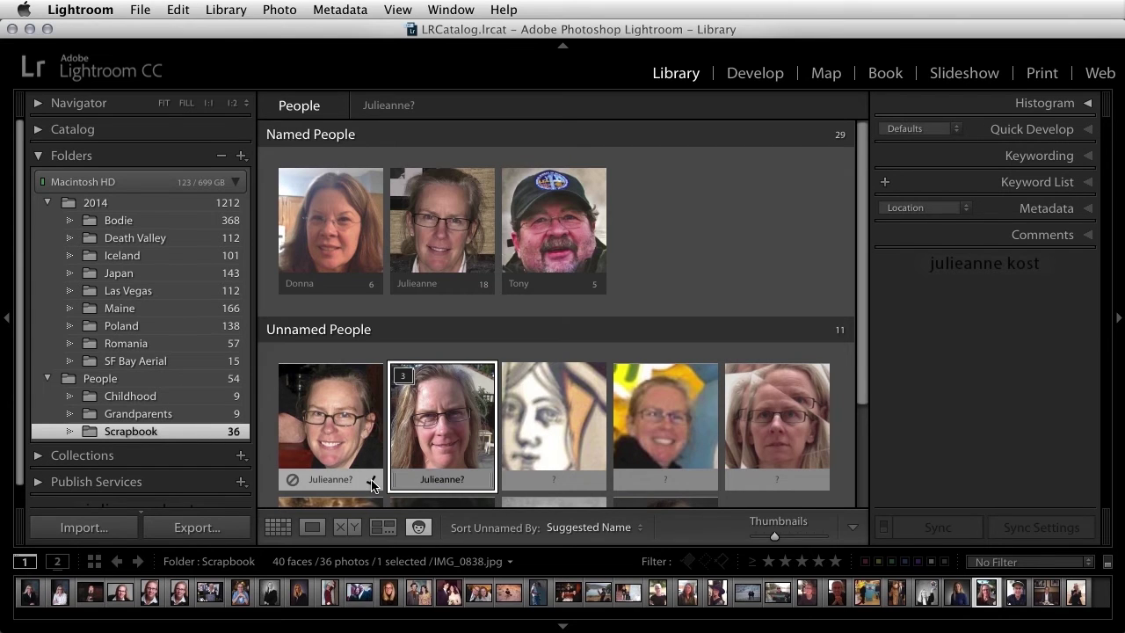
click(372, 482)
click(373, 483)
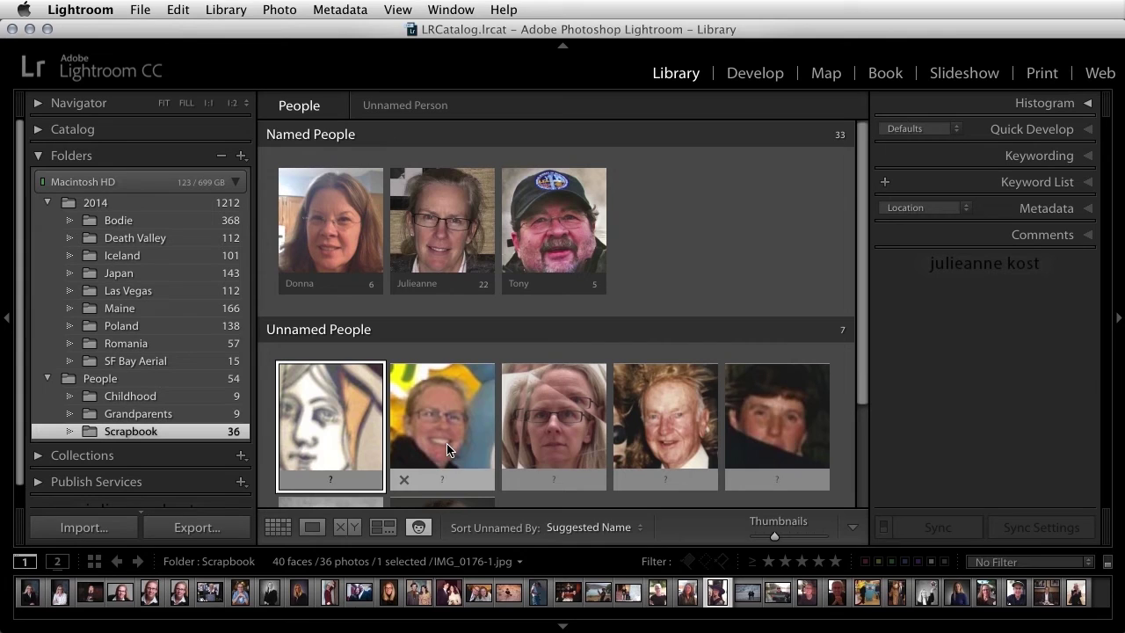
click(446, 436)
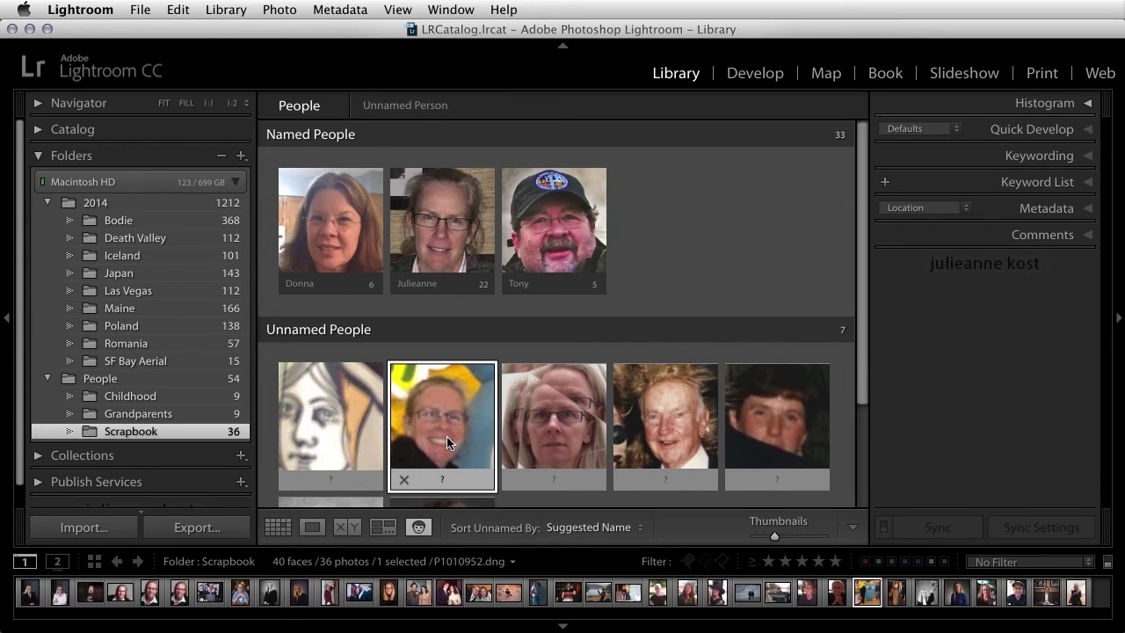
super+click(570, 439)
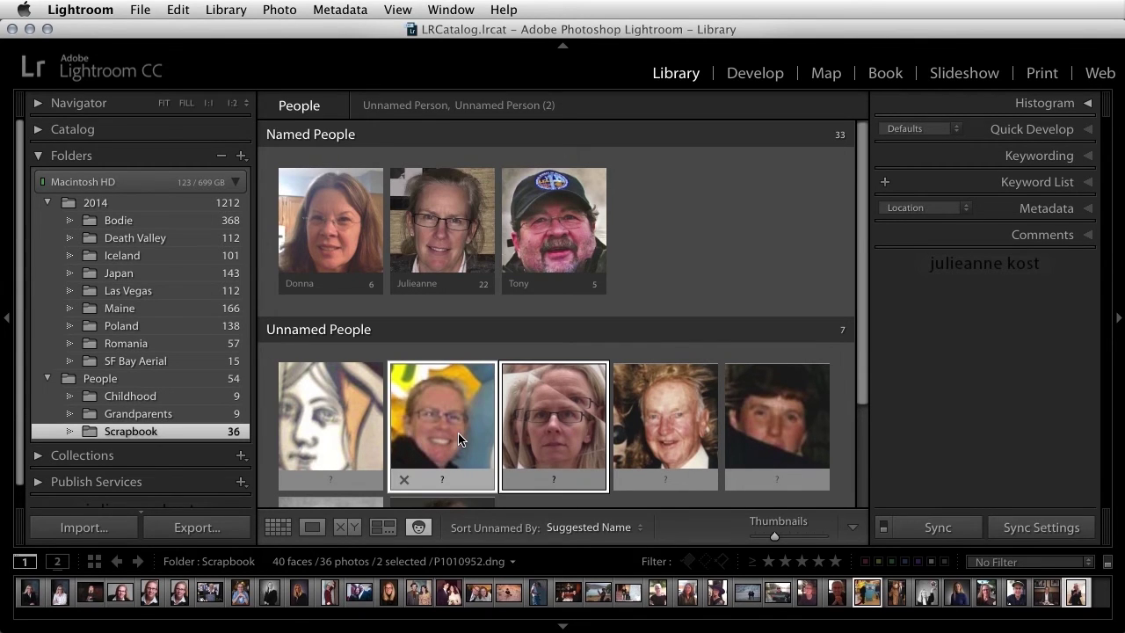
drag(458, 432, 444, 213)
click(673, 427)
super+click(786, 430)
drag(668, 424, 453, 225)
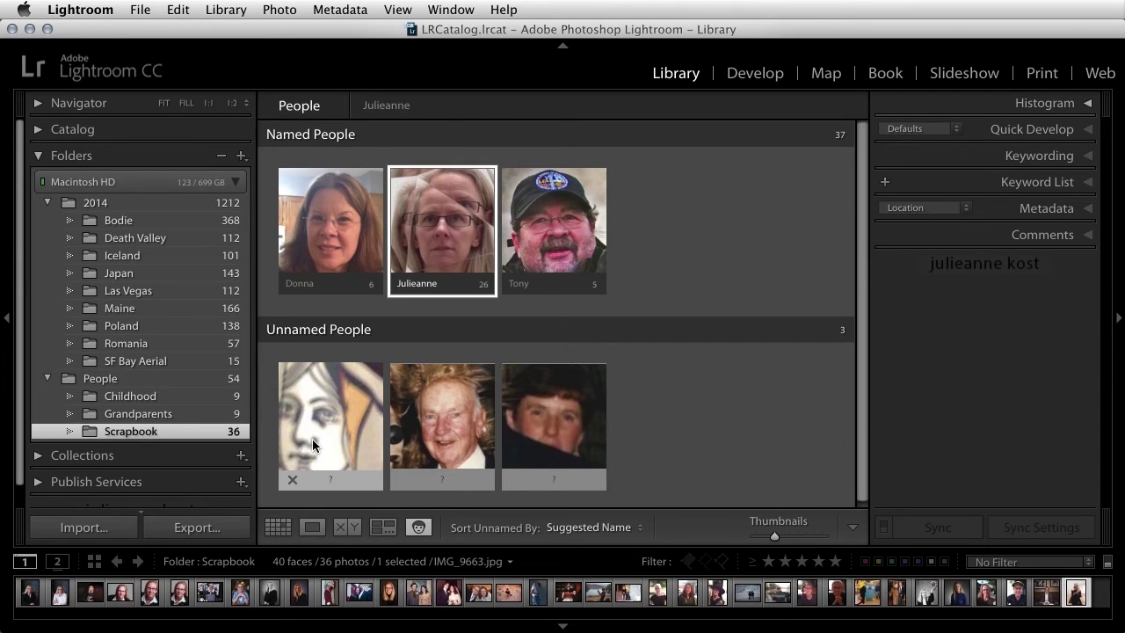
Remove the sketch face, name the elderly man, and open jk007.tif with the last unnamed face.
click(292, 481)
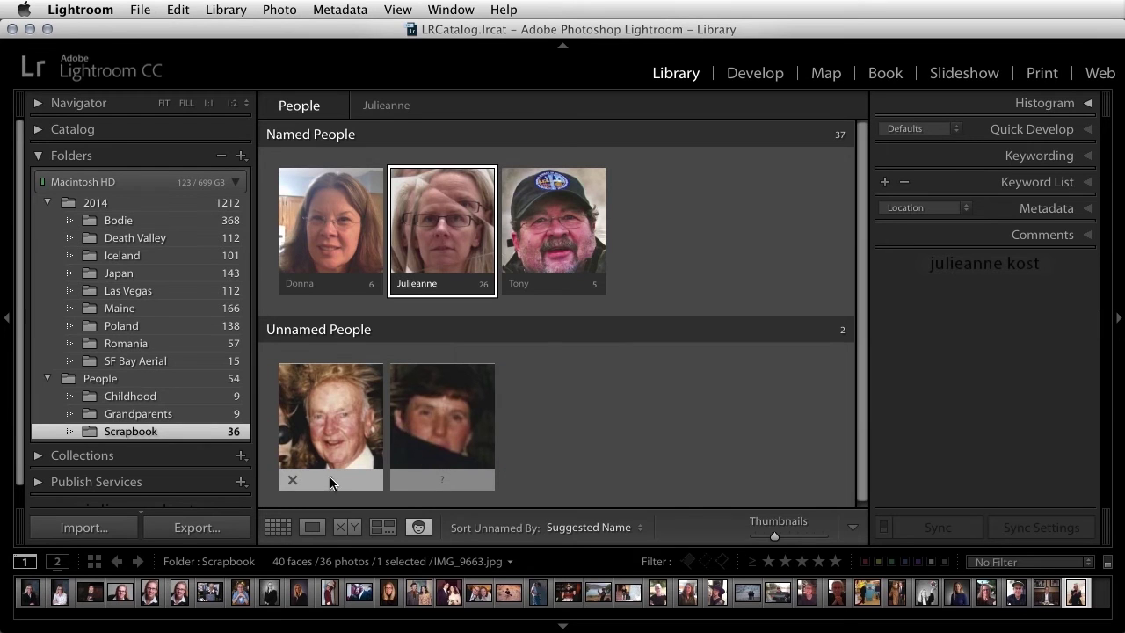
click(335, 480)
text(G)
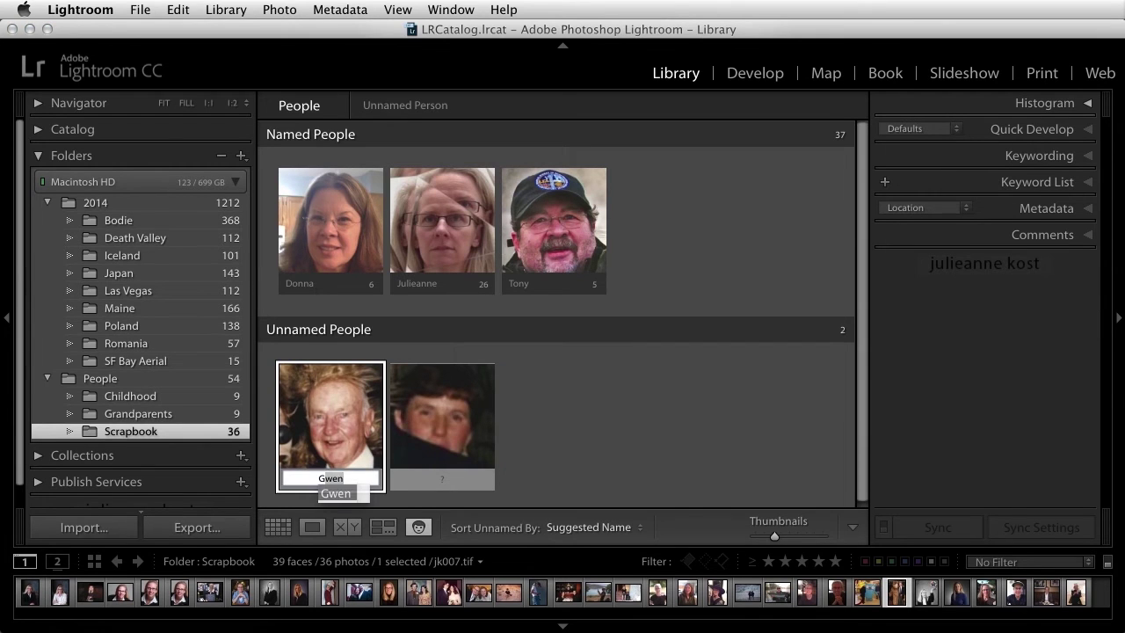
text(umpy)
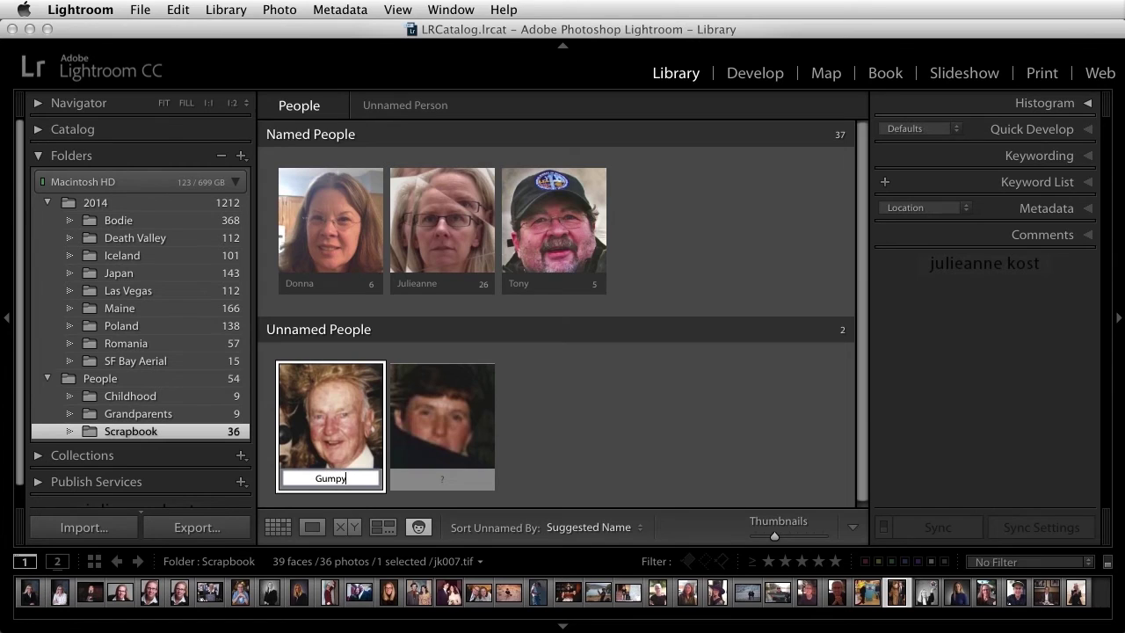
key(Return)
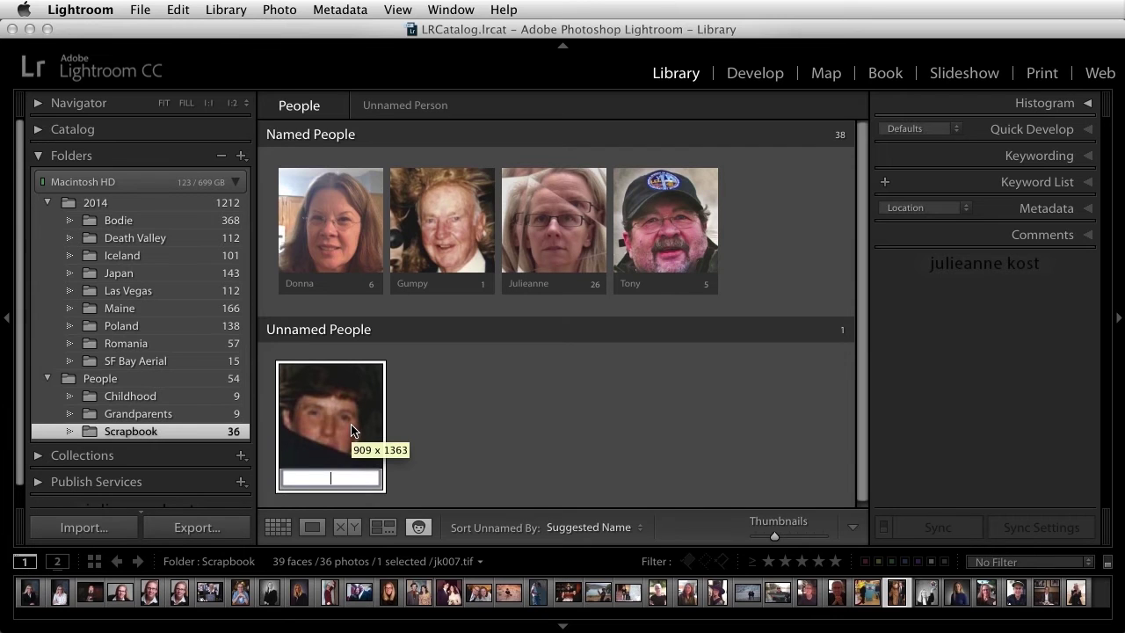
double_click(351, 424)
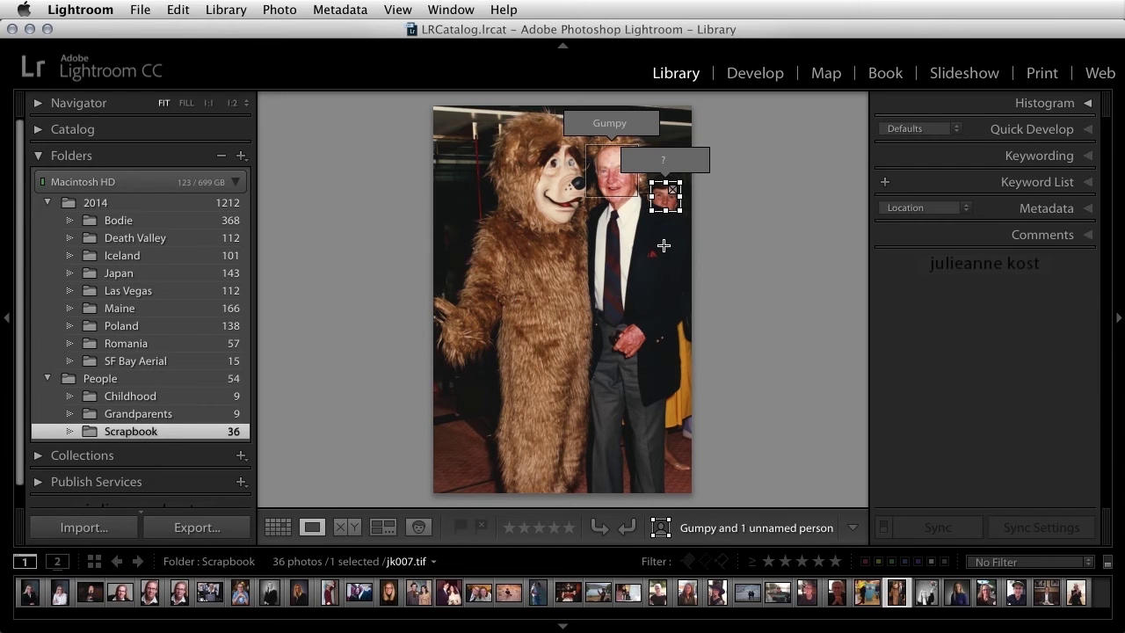
Delete the stray unnamed face region from jk007.tif and show the Childhood folder's faces.
key(Delete)
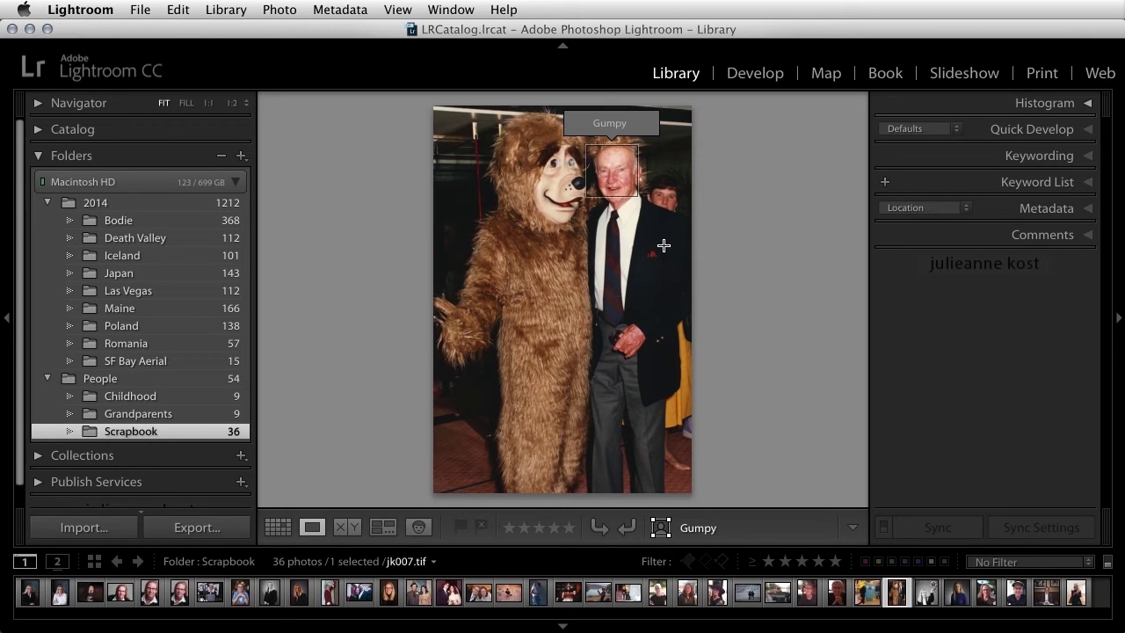
click(419, 527)
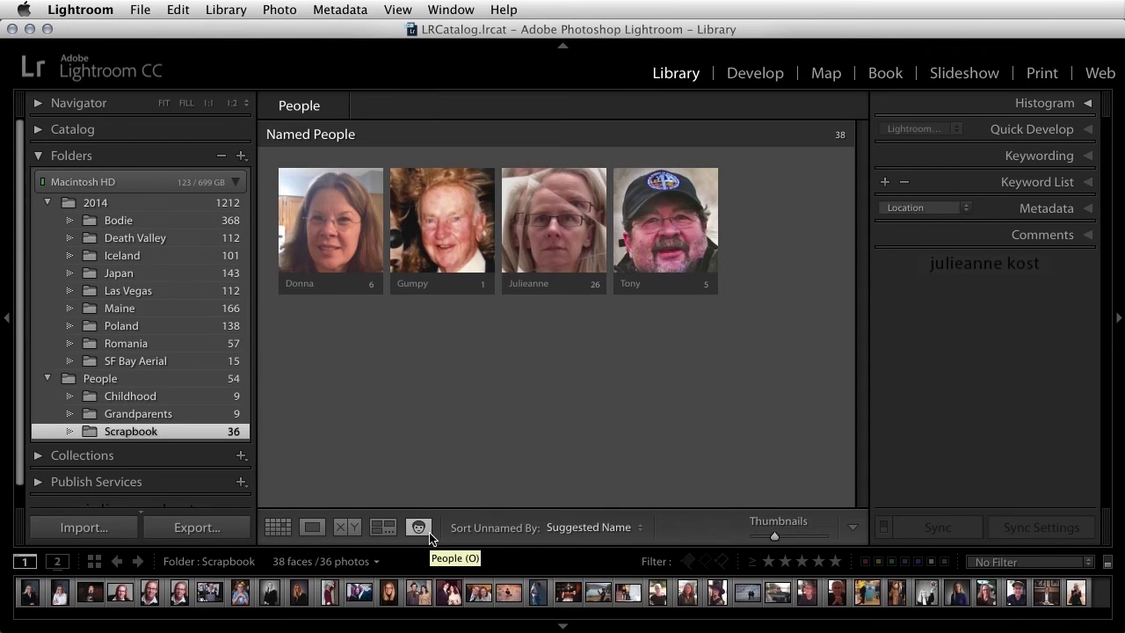
click(186, 400)
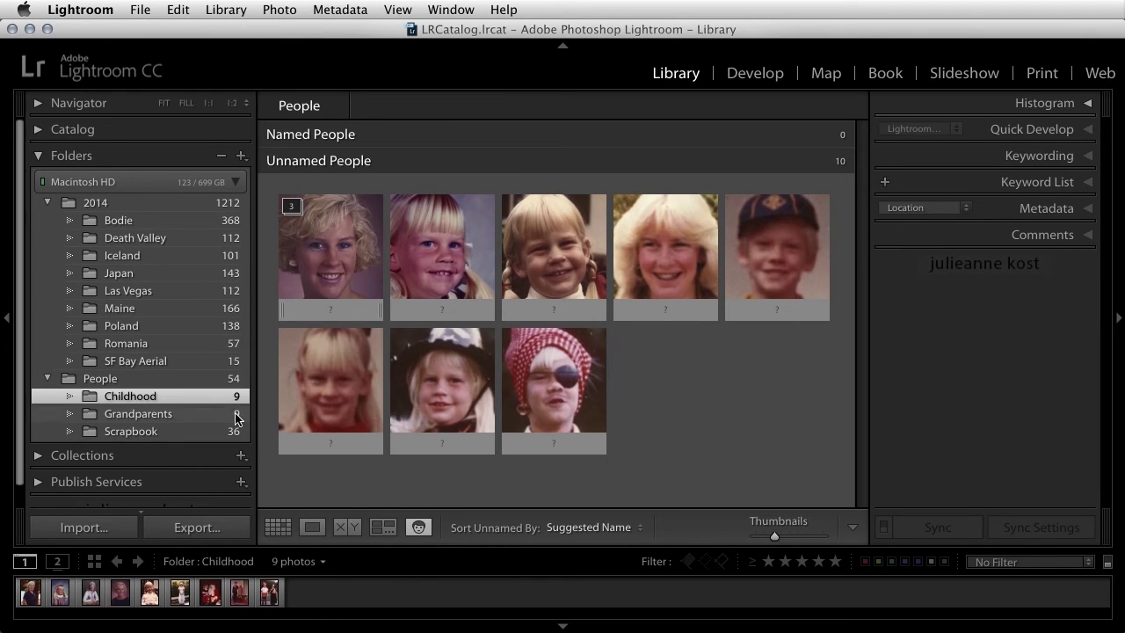
Select six Childhood faces of the blonde girl and assign her existing name via autocomplete.
click(135, 84)
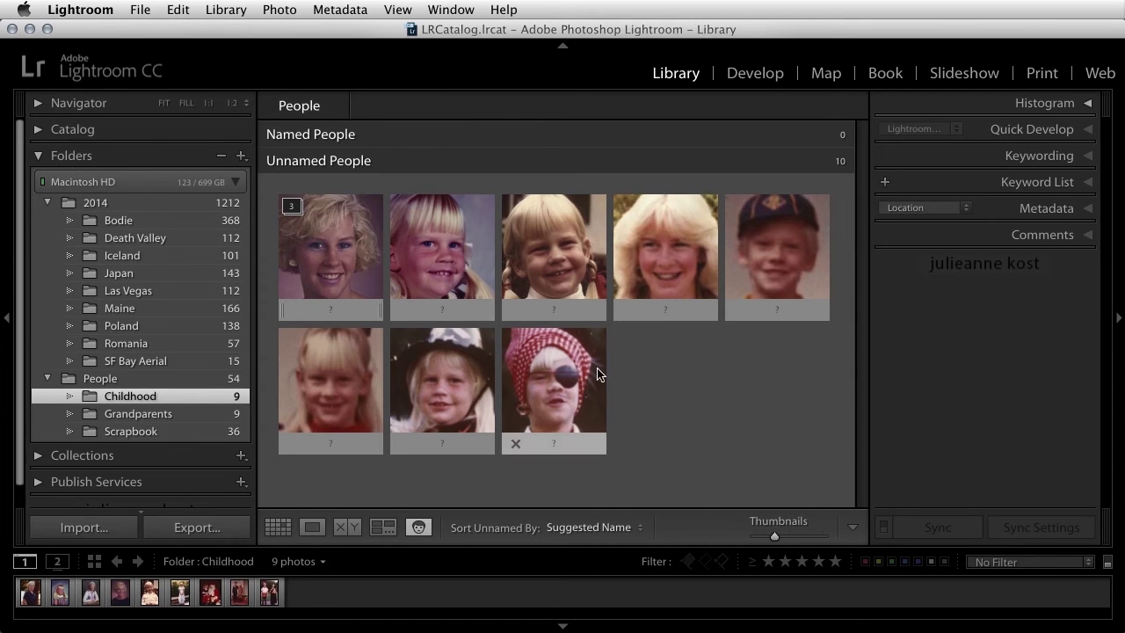
click(331, 257)
super+click(413, 247)
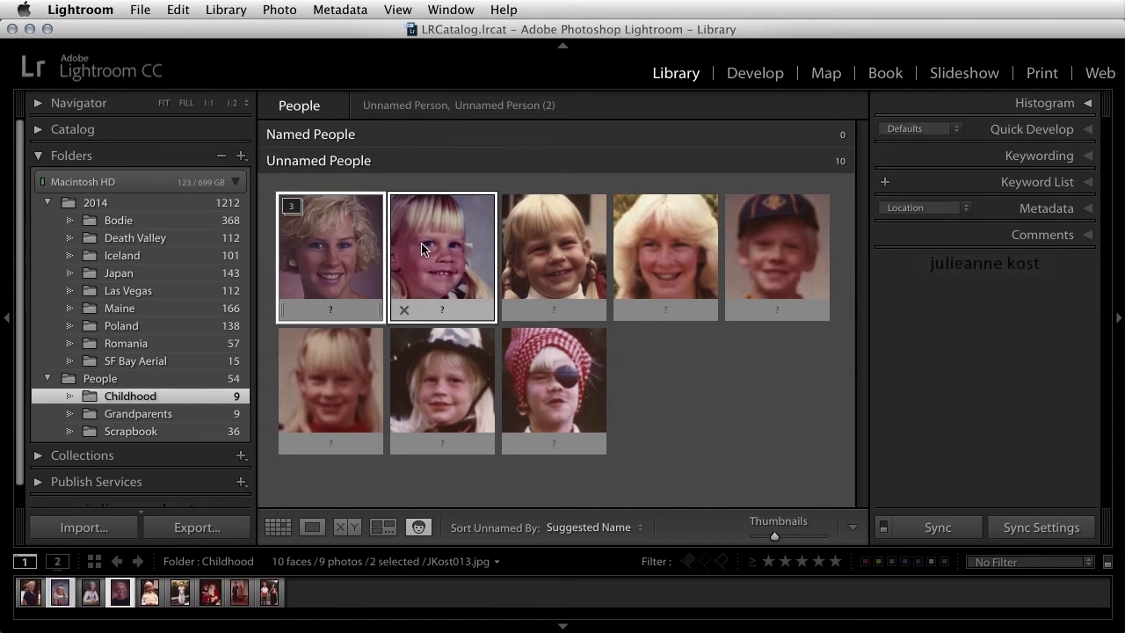
super+click(550, 251)
super+click(663, 256)
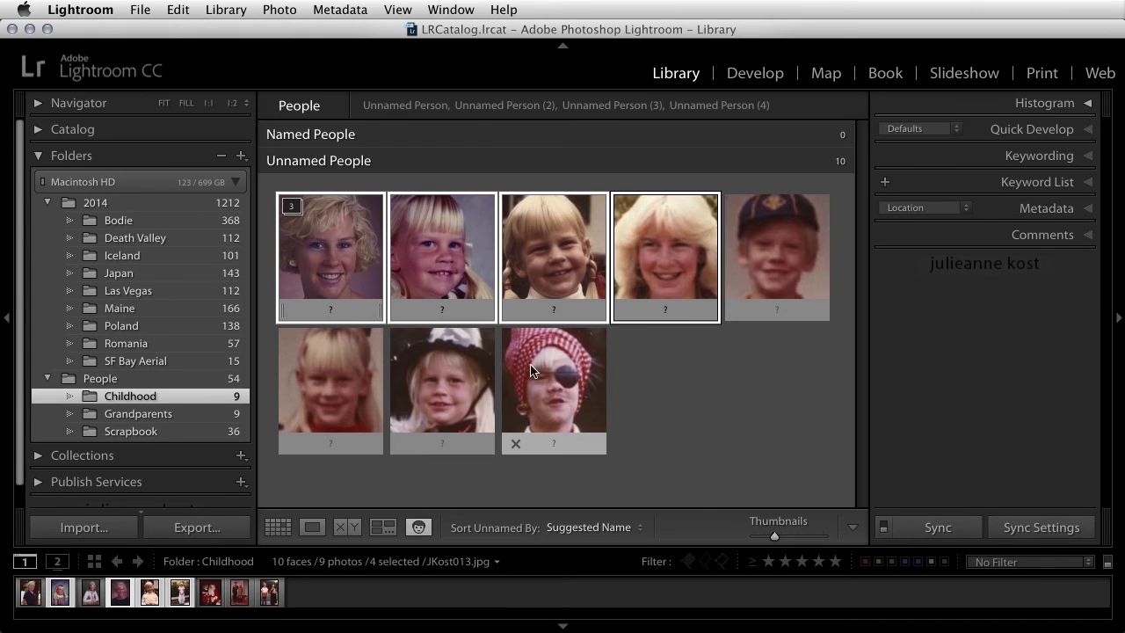
super+click(469, 379)
super+click(364, 388)
click(343, 443)
text(Julieanne)
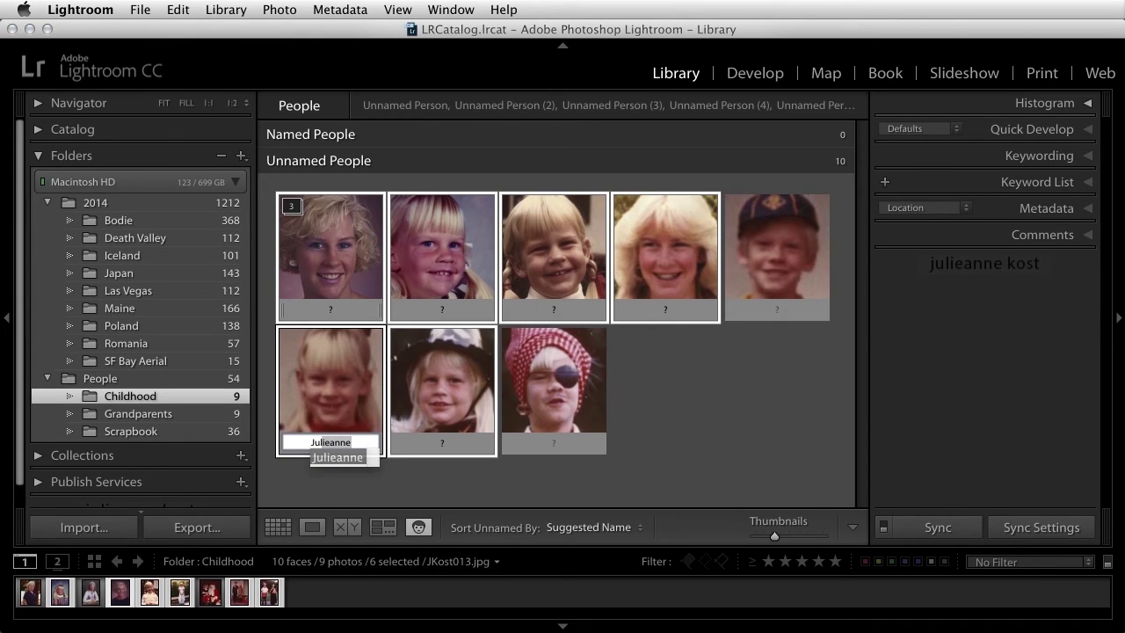
key(Return)
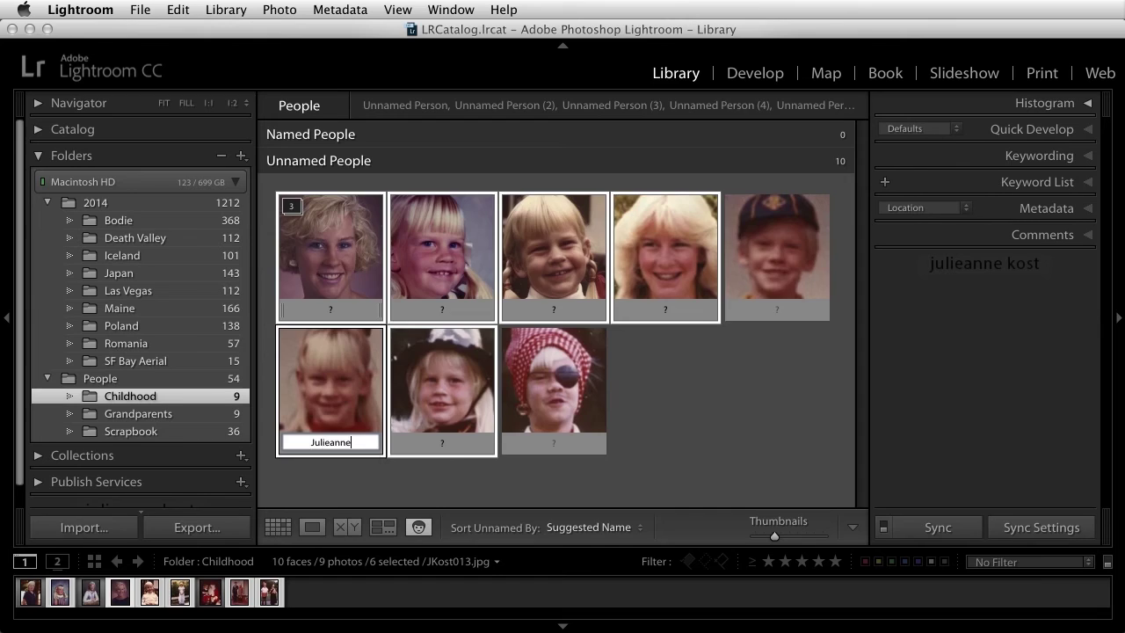
Name the two remaining boy faces 'Big Brother'.
super+click(337, 437)
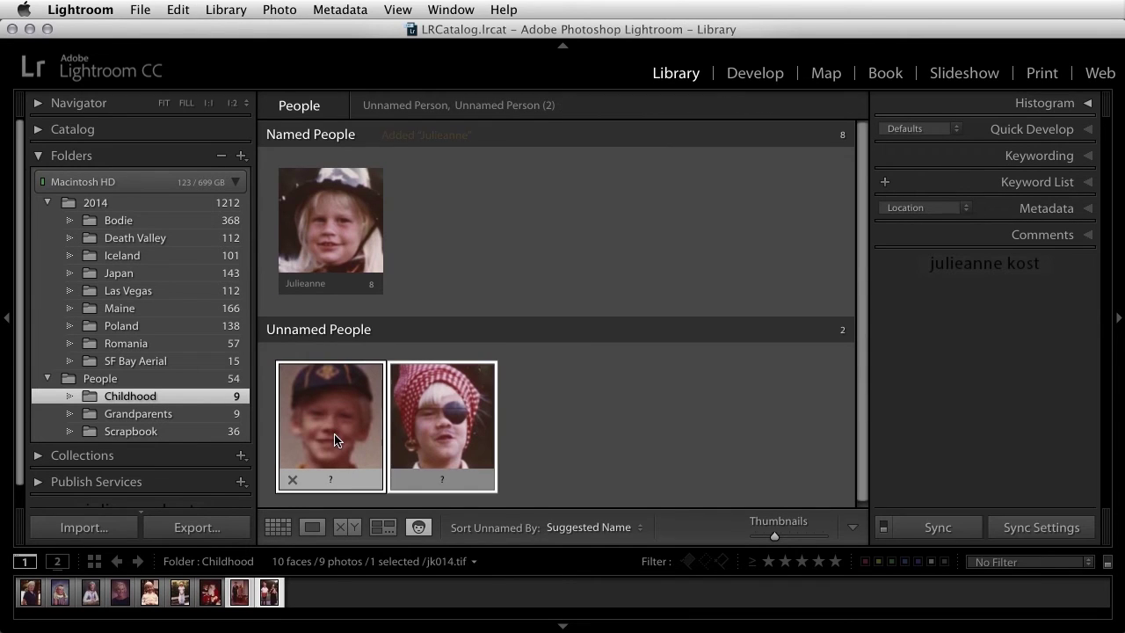
click(350, 478)
text(Big Brother)
key(Return)
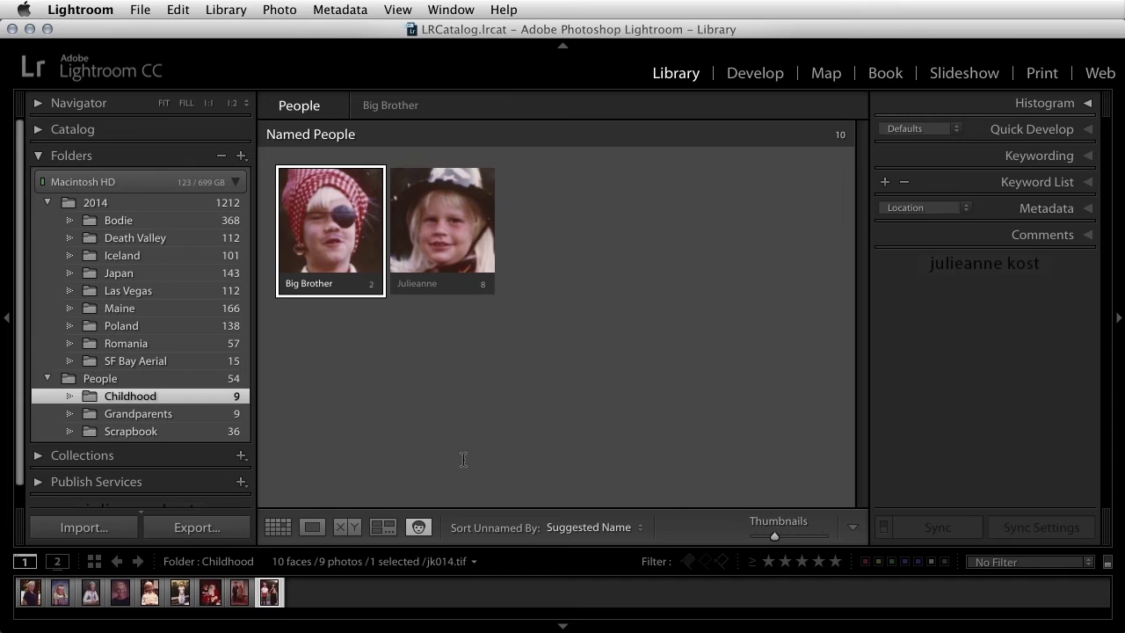
click(1079, 186)
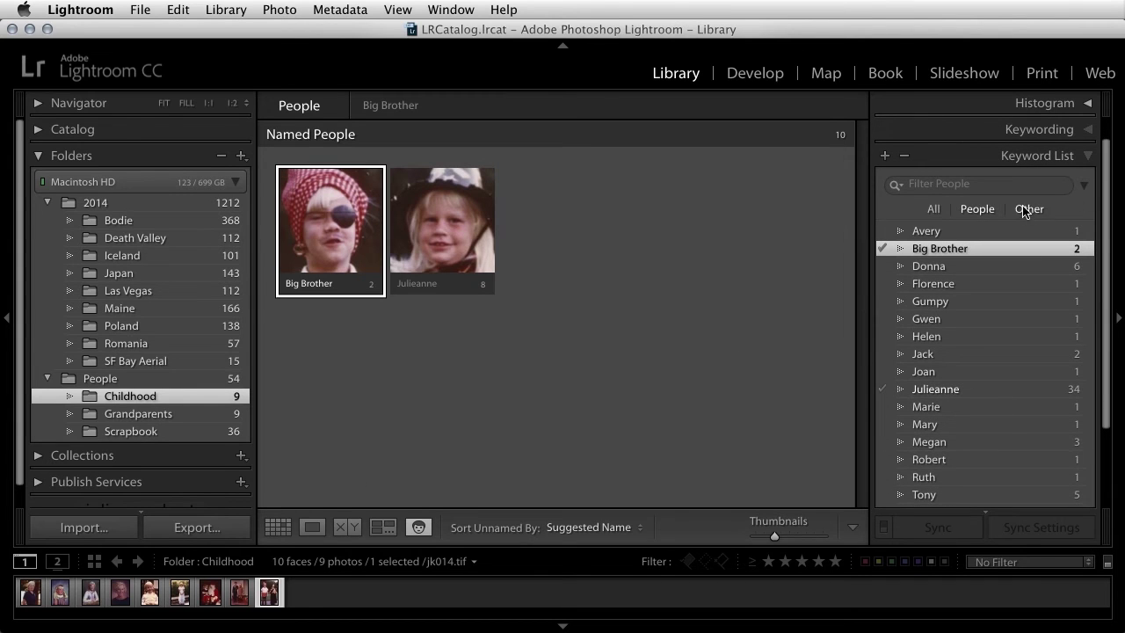
Show only People keywords and filter the library to the blonde girl's 34 photos.
click(933, 211)
click(1027, 212)
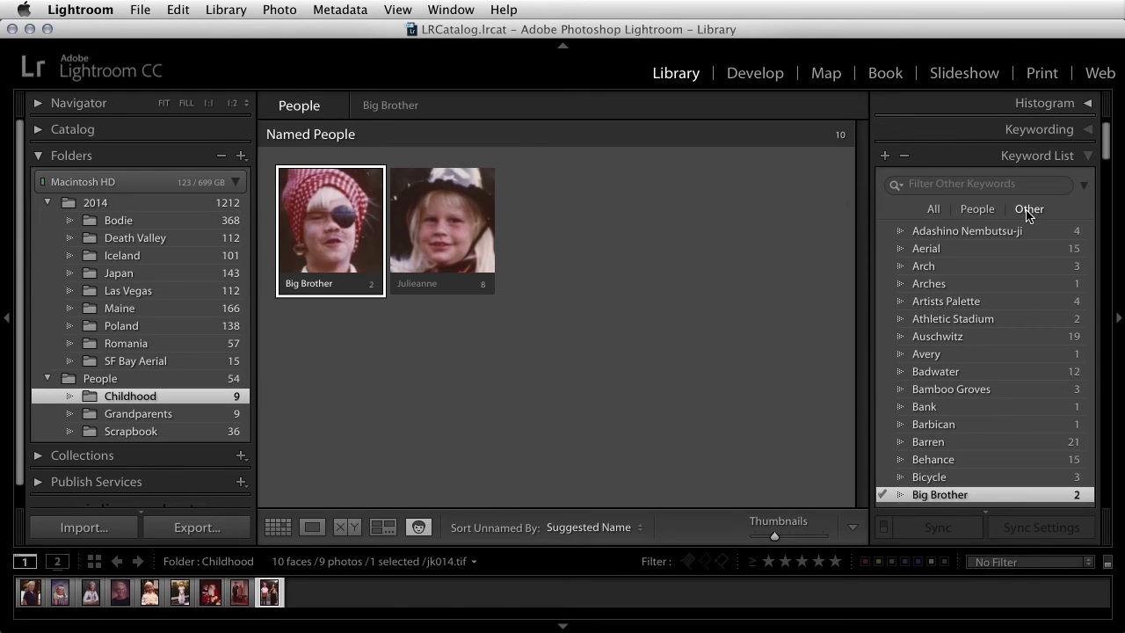
click(982, 211)
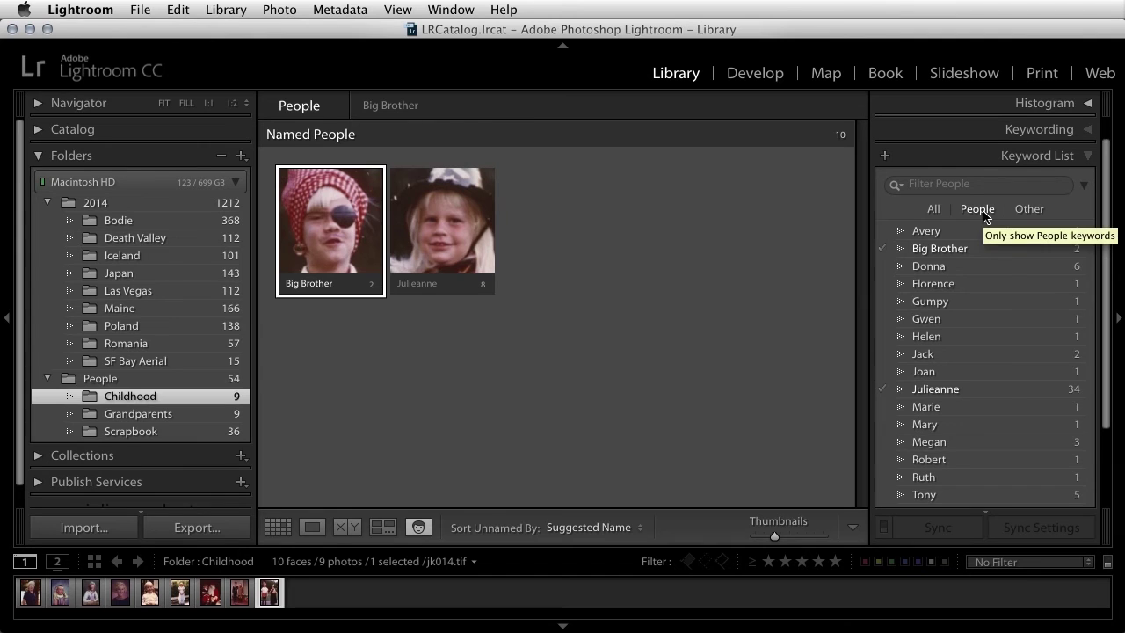
mouse_move(1075, 389)
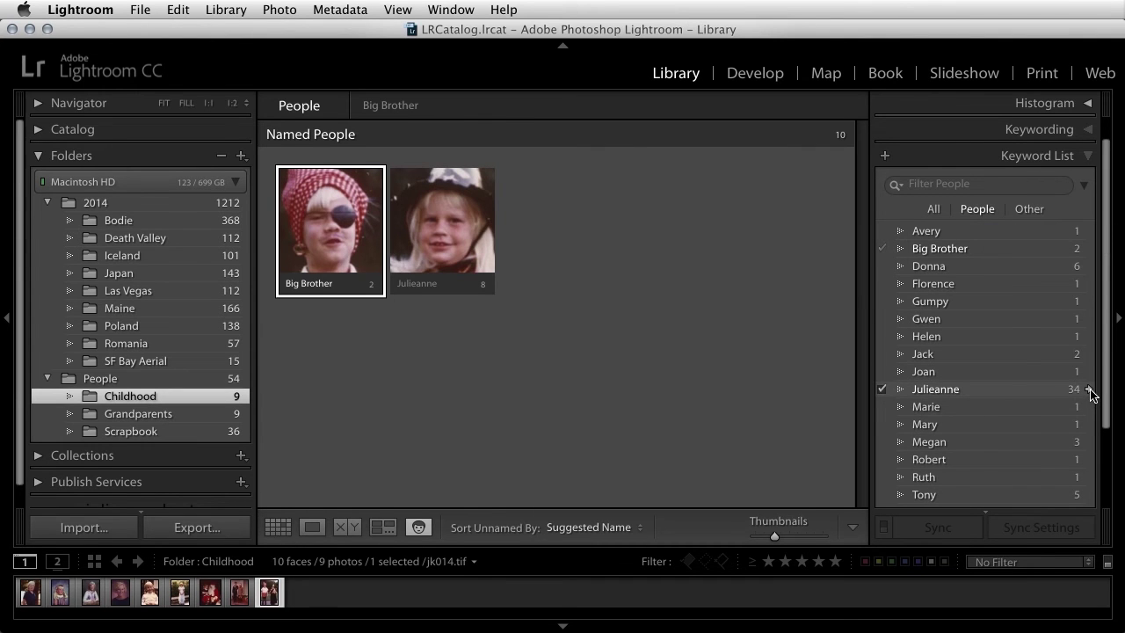
click(1090, 390)
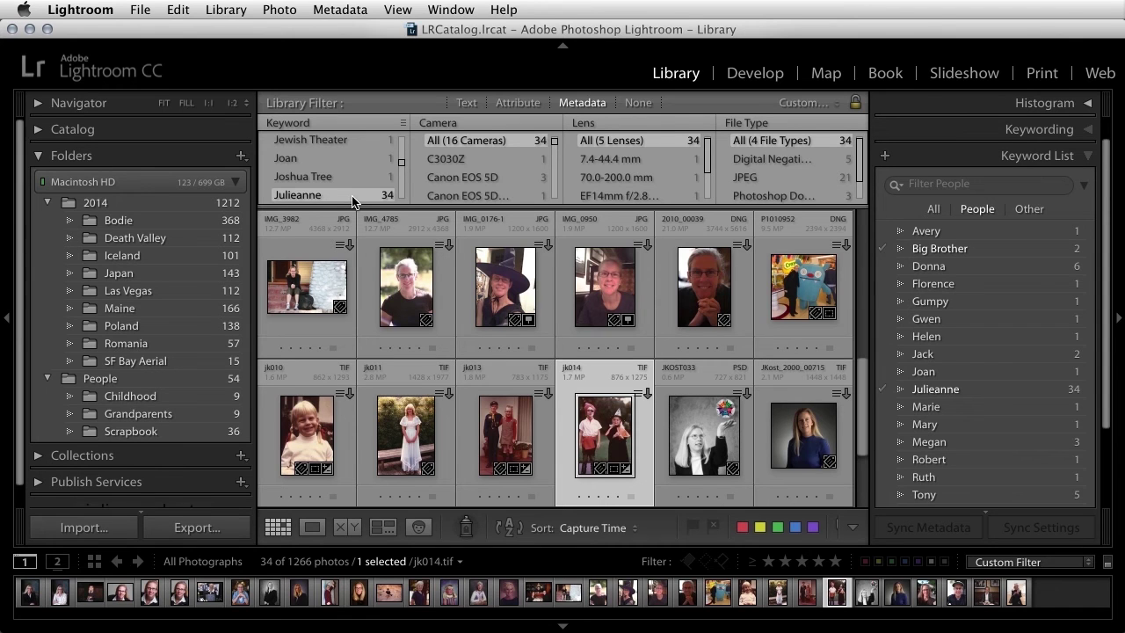
Mark the girl's keyword as a Person, save it, and open jk014.tif large.
double_click(936, 390)
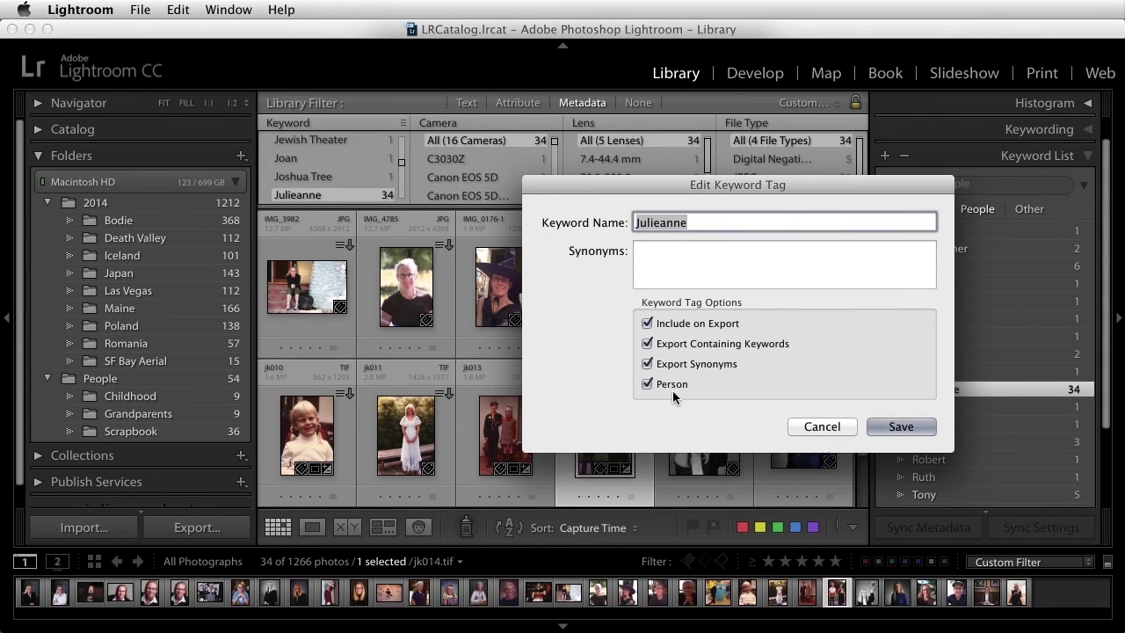
click(899, 427)
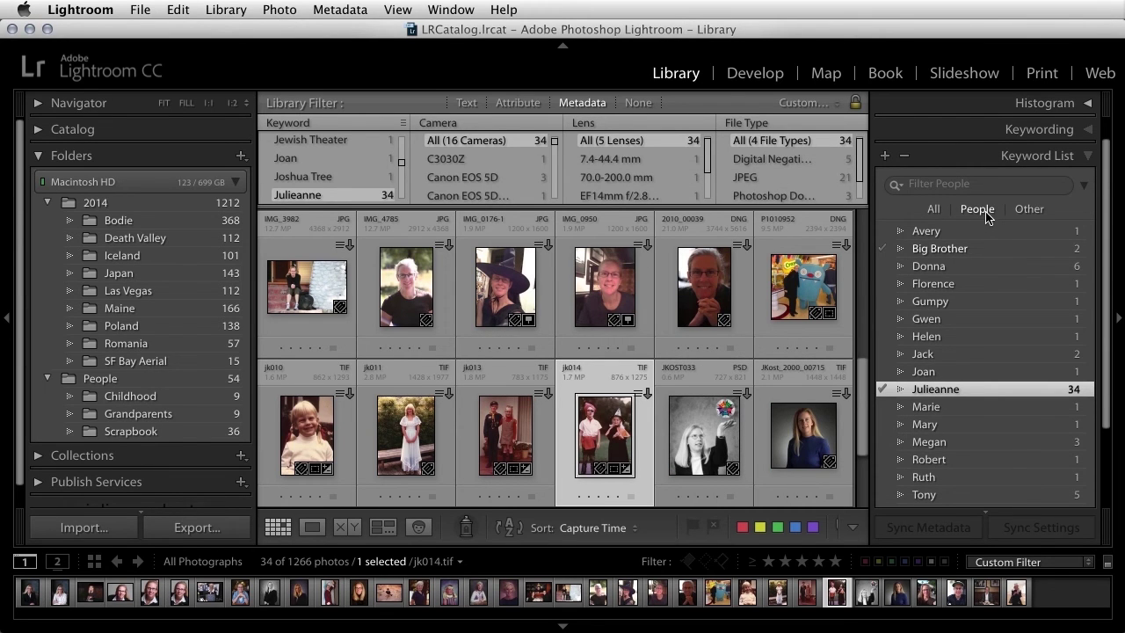
double_click(606, 441)
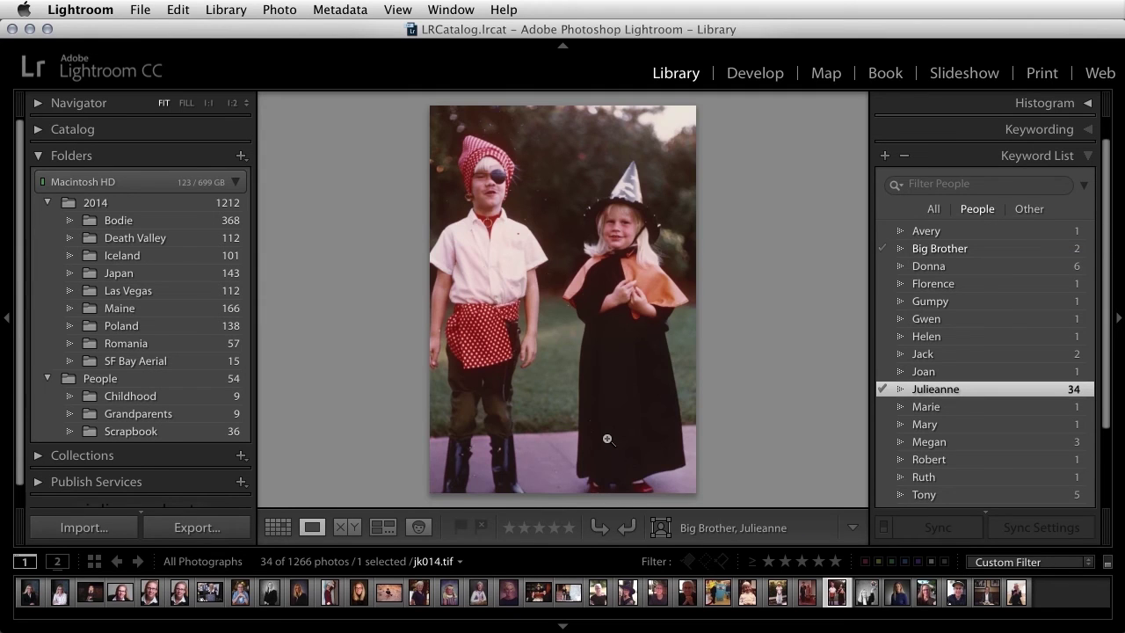
Show face regions on jk014.tif, then step through the Childhood photos to jk012.tif with Santa.
click(661, 529)
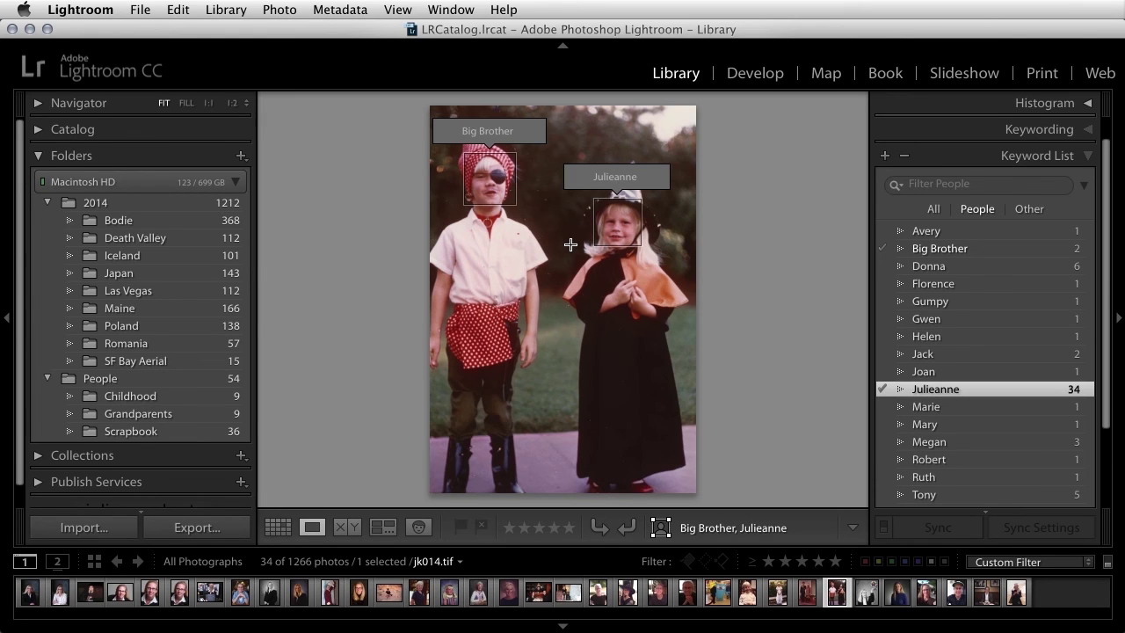
click(186, 403)
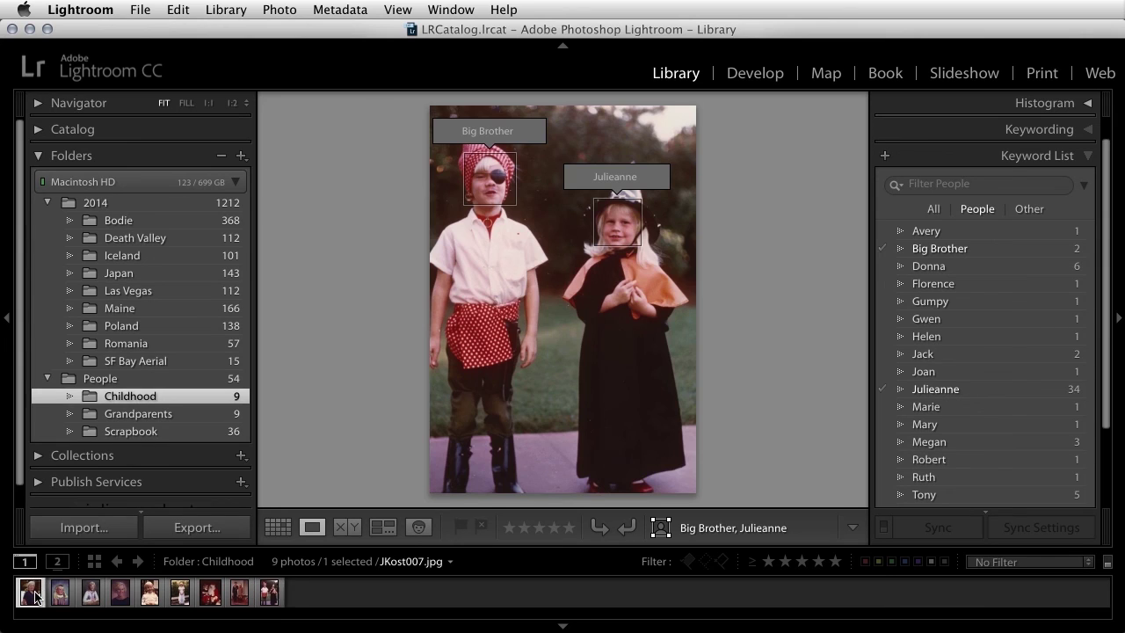
click(35, 598)
key(Right)
key(Right)
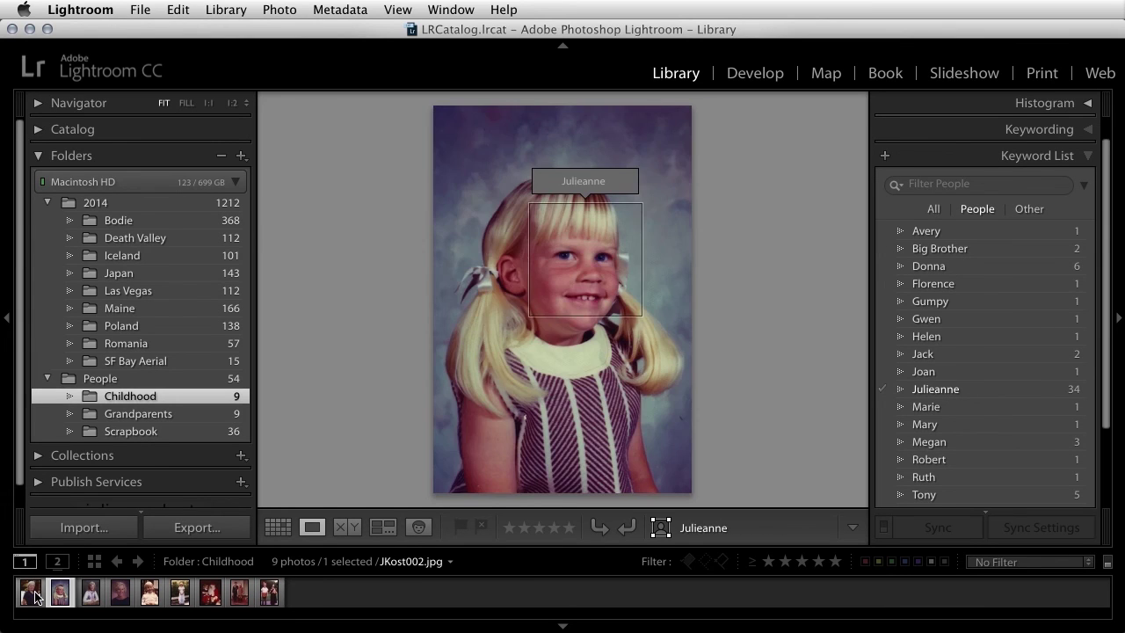
key(Right)
key(Right)
key(Right)
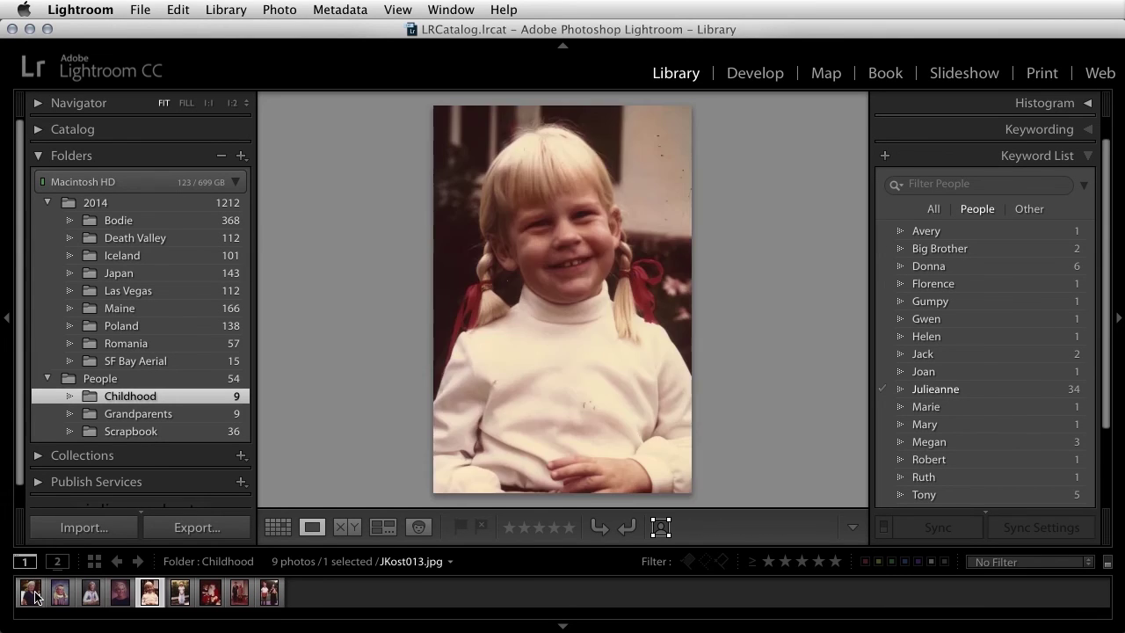
key(Right)
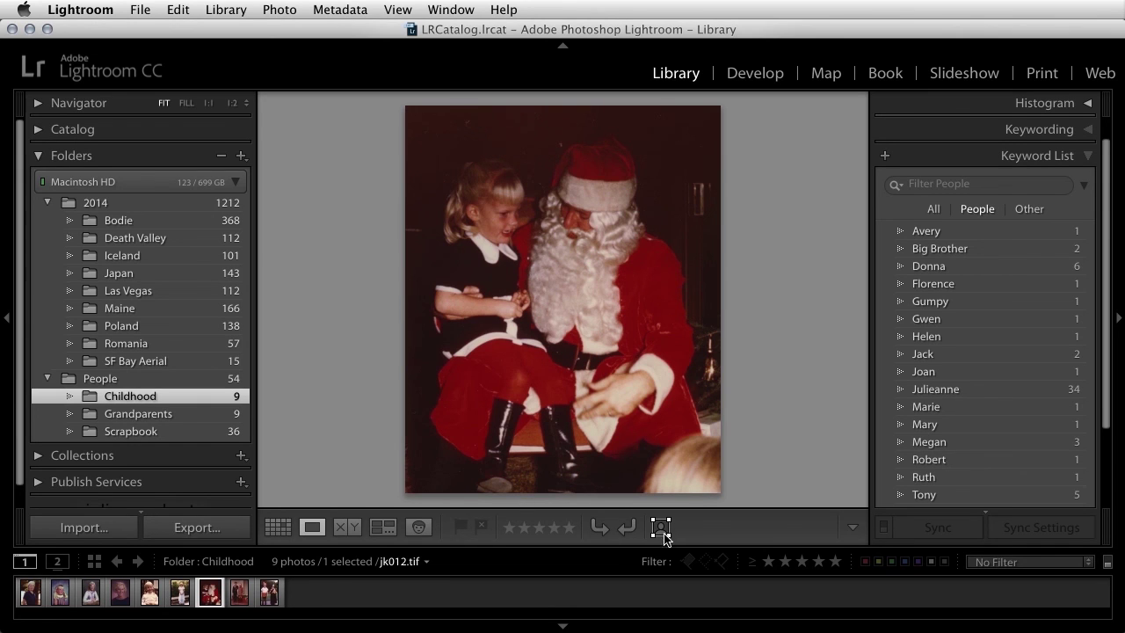
Draw a face region over the girl's face and tag it with her existing name.
drag(450, 160, 537, 260)
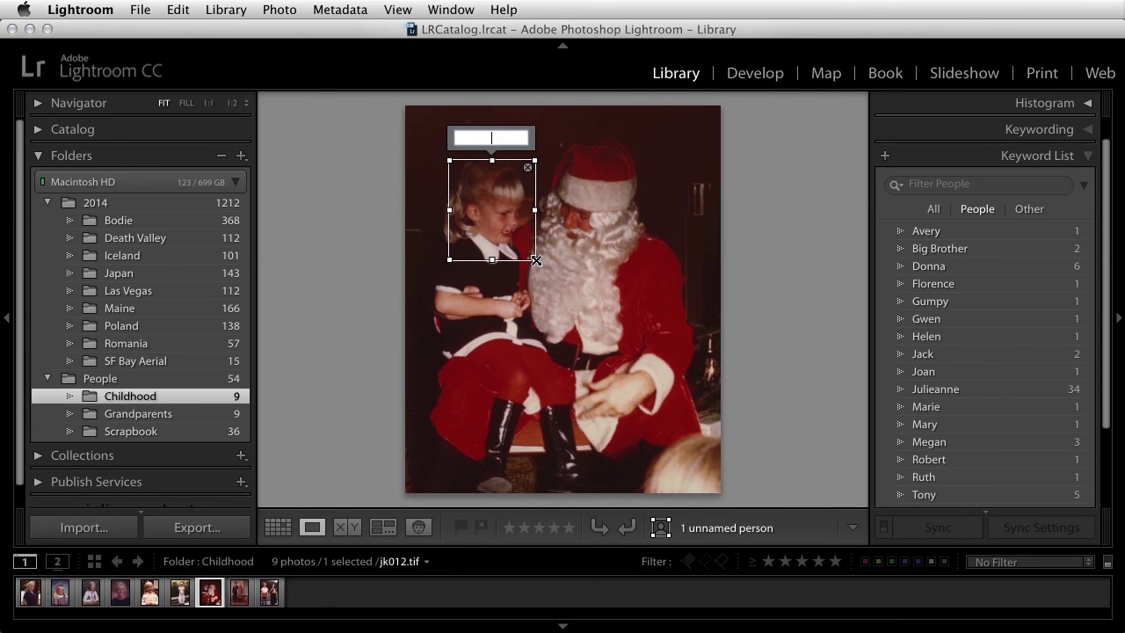
text(Julieanne)
key(Return)
Draw a face region over Santa's face and name it 'Santa Clause'.
drag(646, 140, 545, 275)
text(santa)
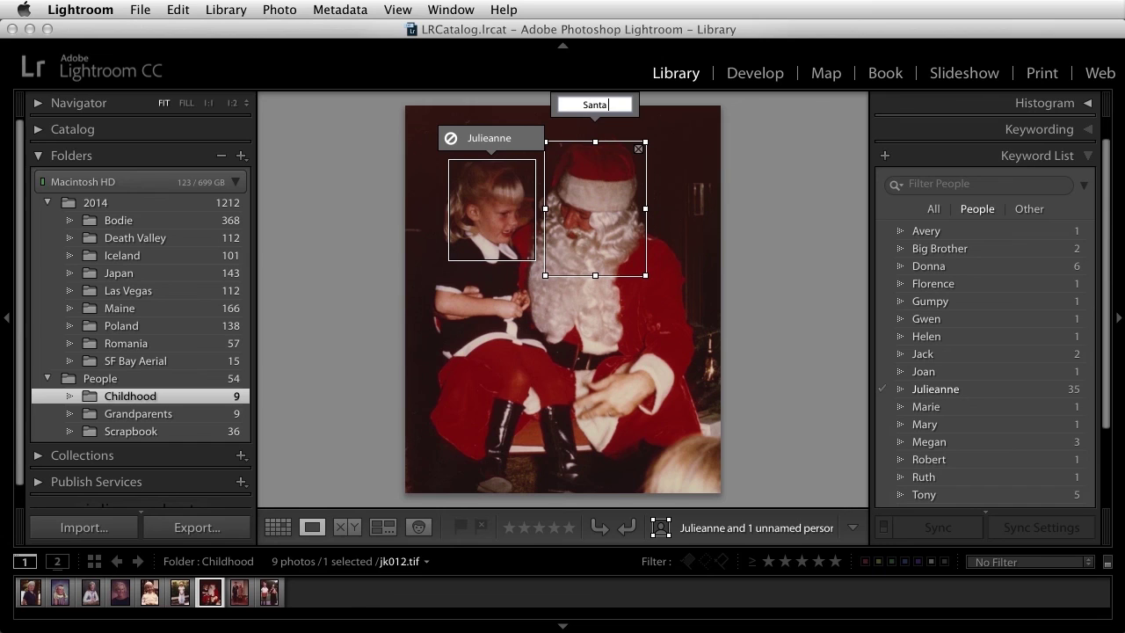
text( Clause)
key(Return)
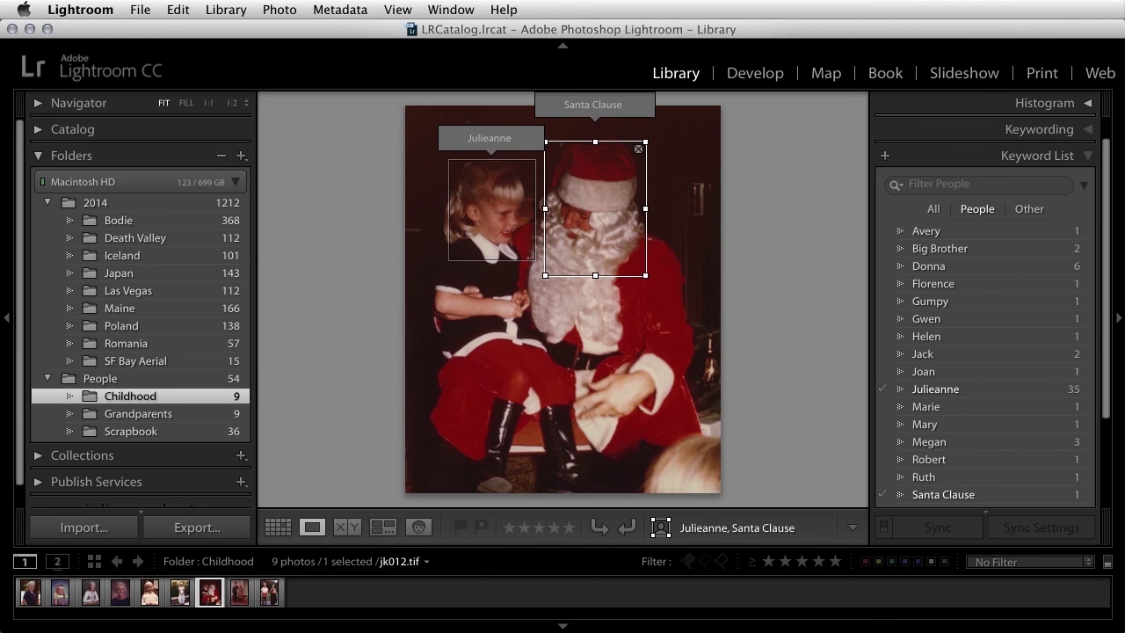